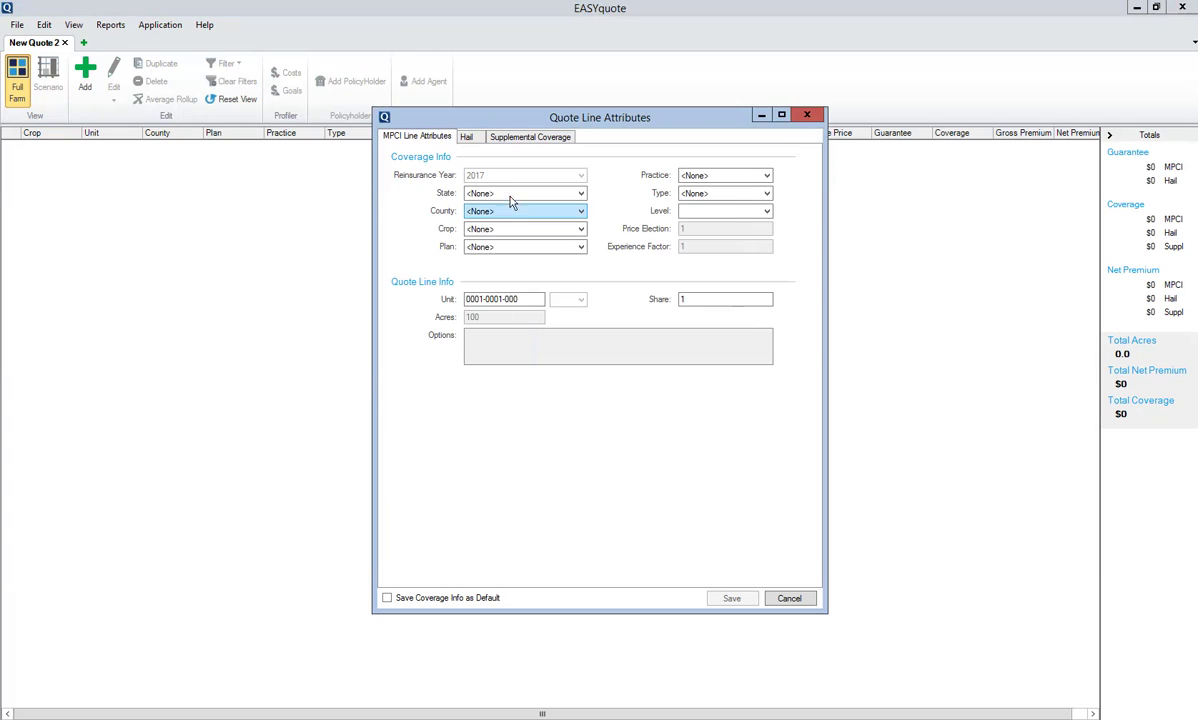
# - Set the quote line's coverage to state Iowa - 19, county Adair - 001, crop Corn - 0041 and plan Yield Protection - 01
pyautogui.click(509, 195)
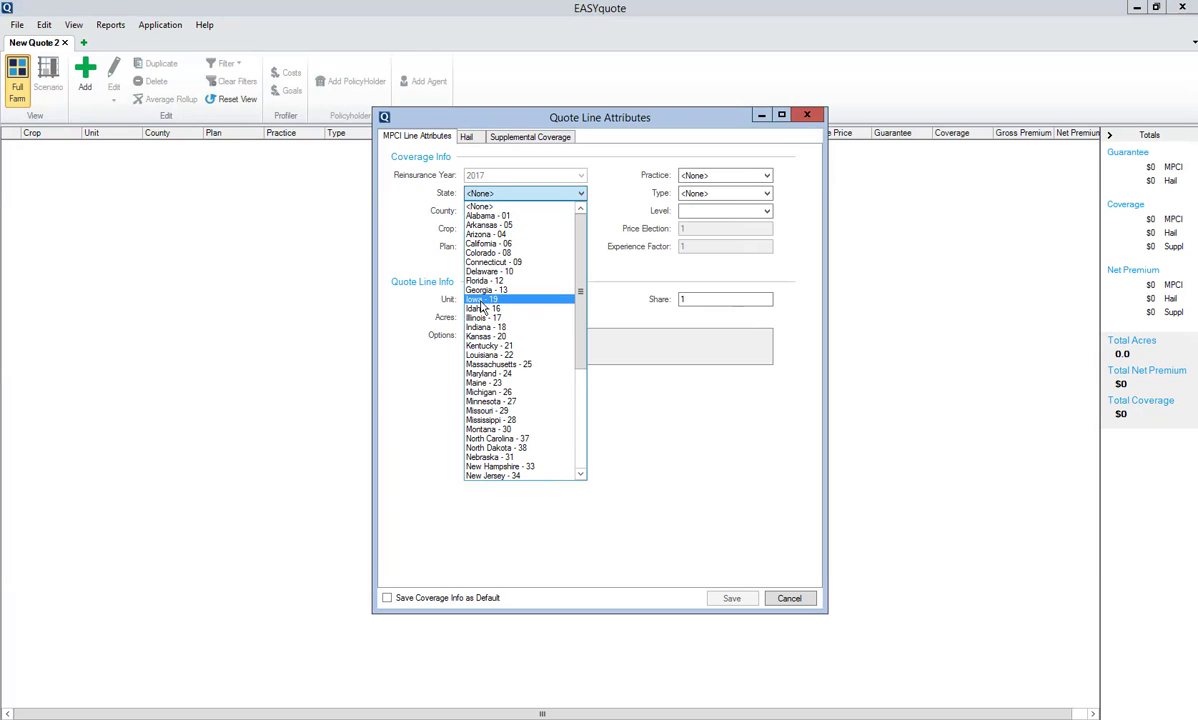
pyautogui.click(484, 299)
pyautogui.click(484, 213)
pyautogui.click(484, 221)
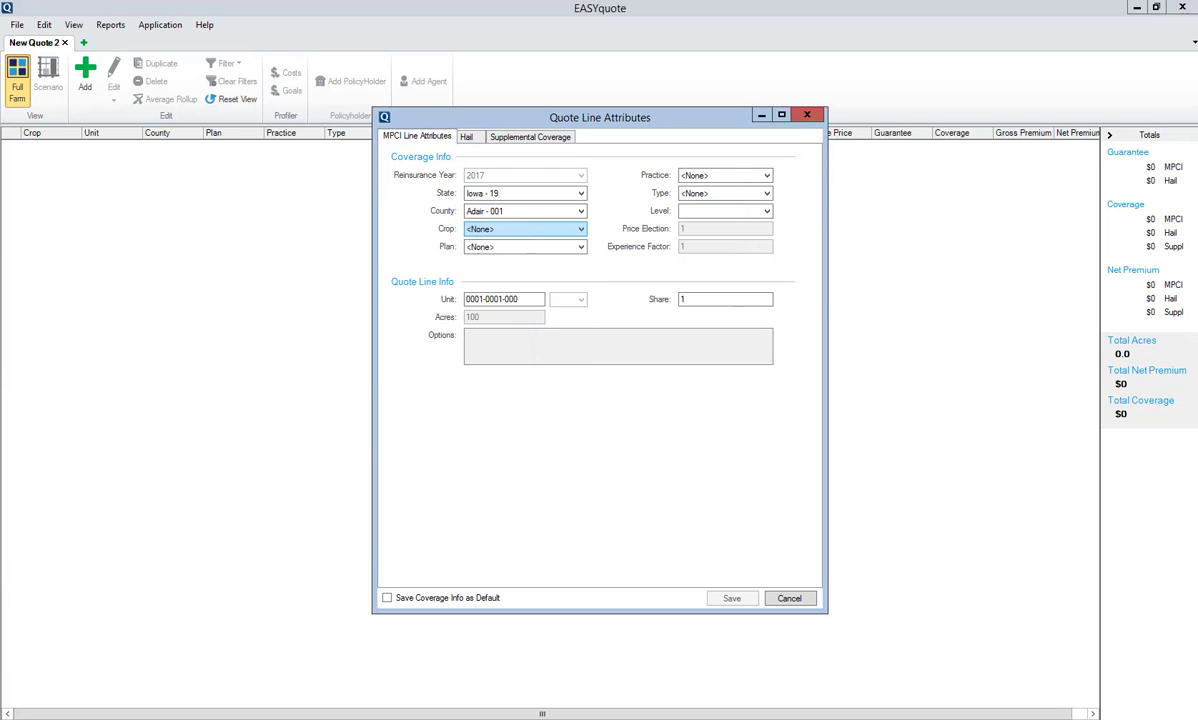
pyautogui.click(485, 229)
pyautogui.click(485, 251)
pyautogui.click(500, 247)
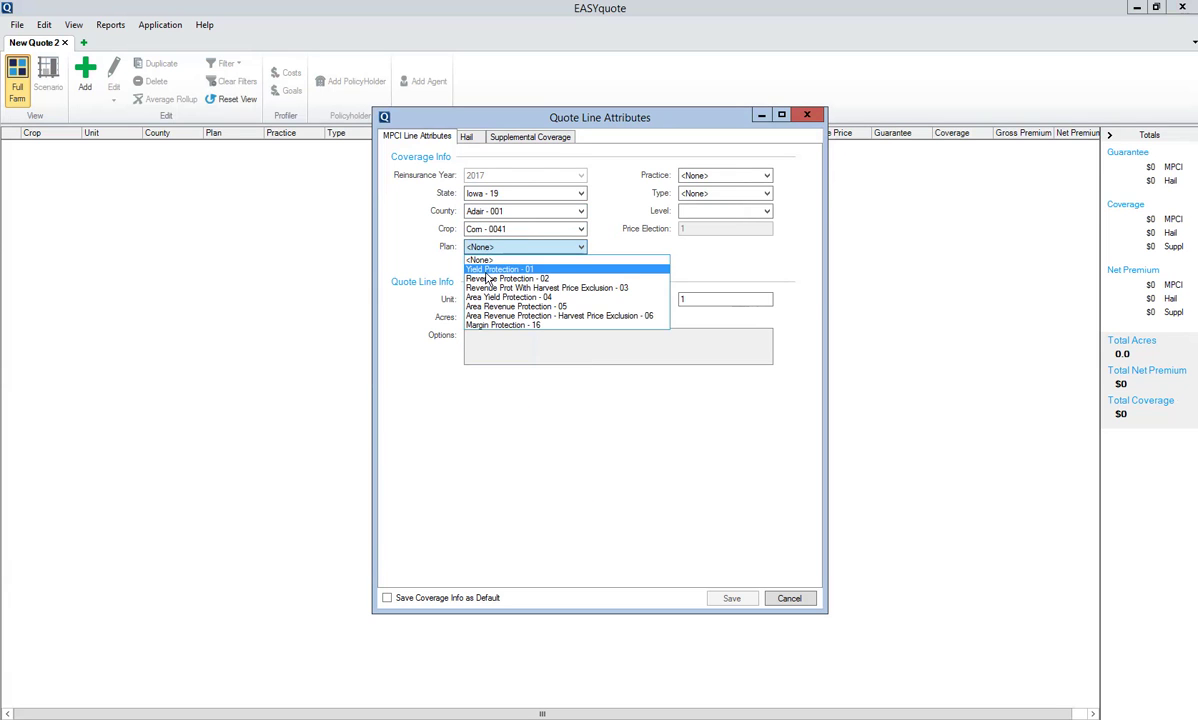
pyautogui.click(490, 264)
# - Set the corn line's practice to Irrigated - 002 and type to Grain - 016, and save the quote line
pyautogui.click(710, 175)
pyautogui.click(700, 196)
pyautogui.click(720, 193)
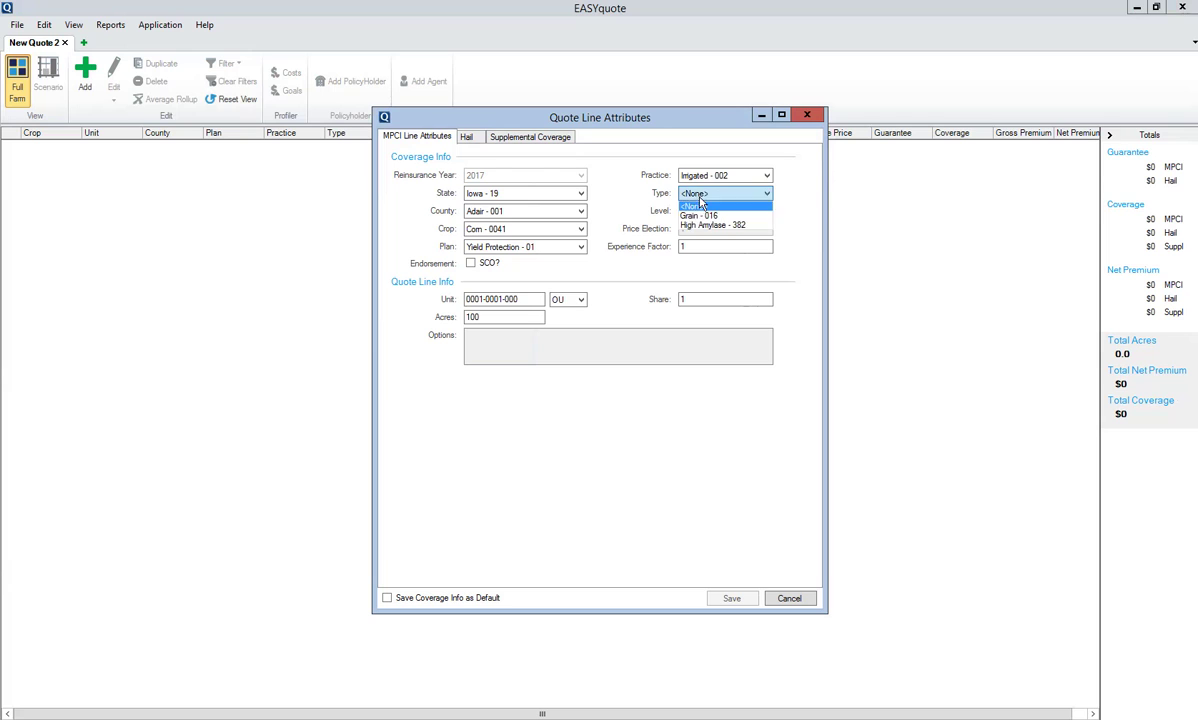
pyautogui.click(698, 216)
pyautogui.click(733, 671)
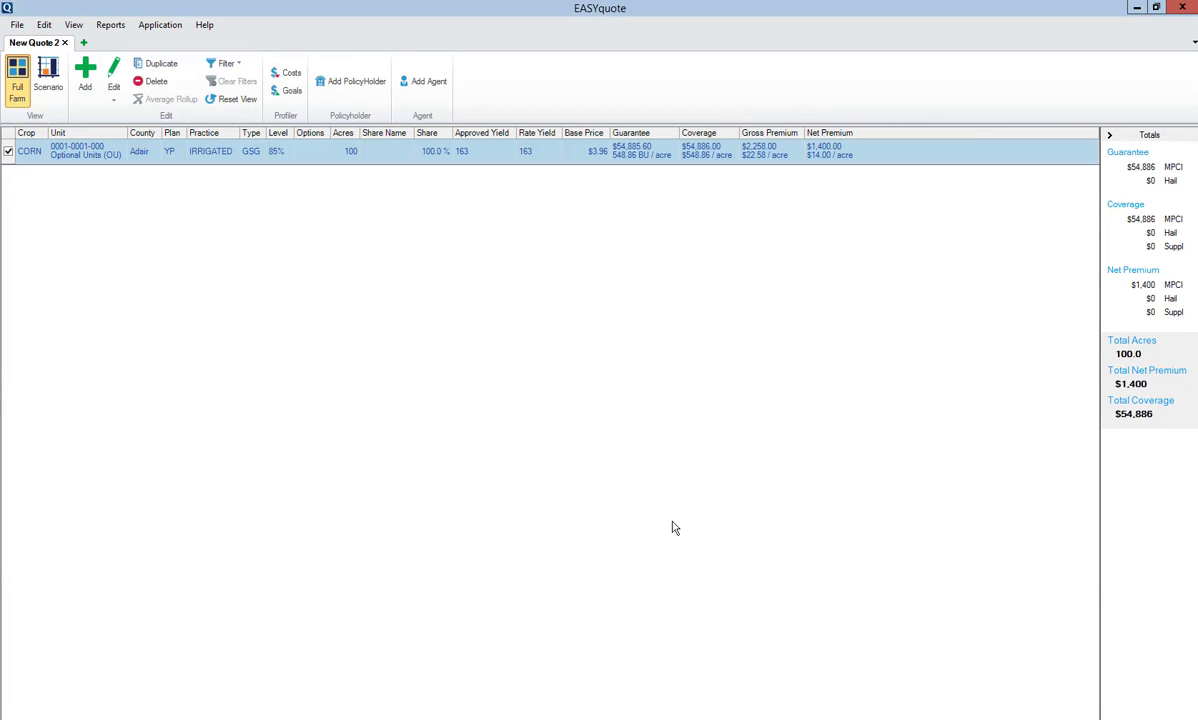
# - Add an agent to the corn quote using agency code 990002 and the agent's first and last name, and save the contact
pyautogui.click(430, 86)
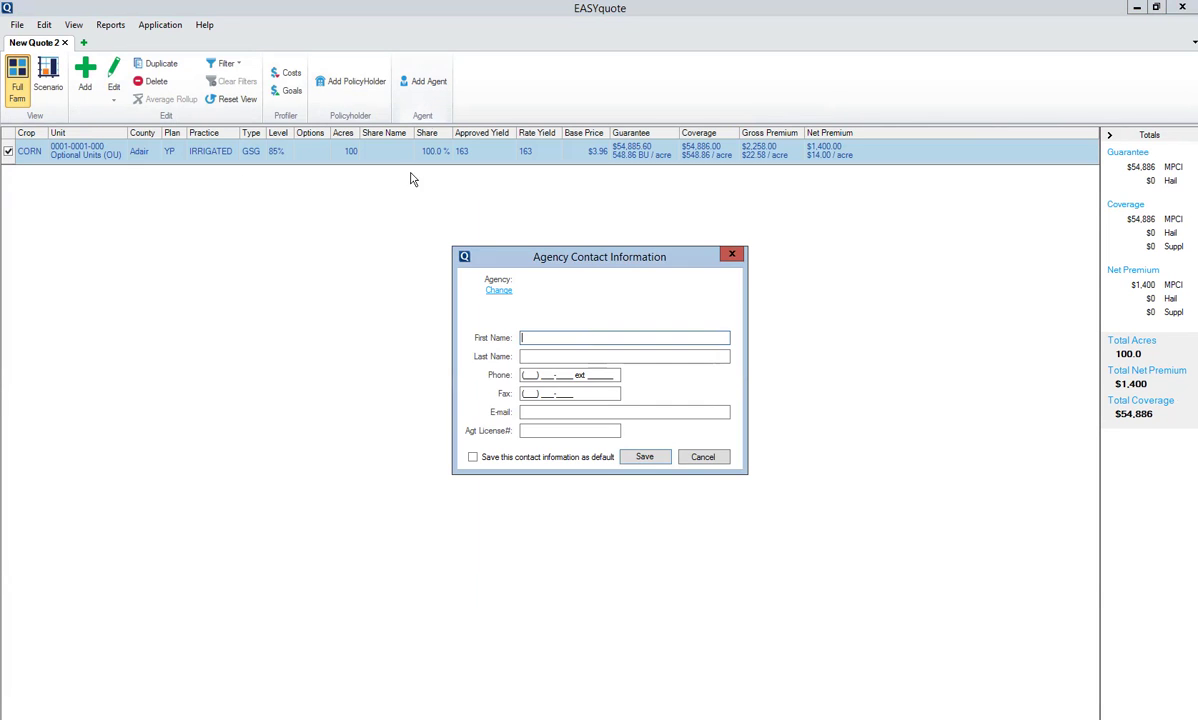
pyautogui.click(498, 290)
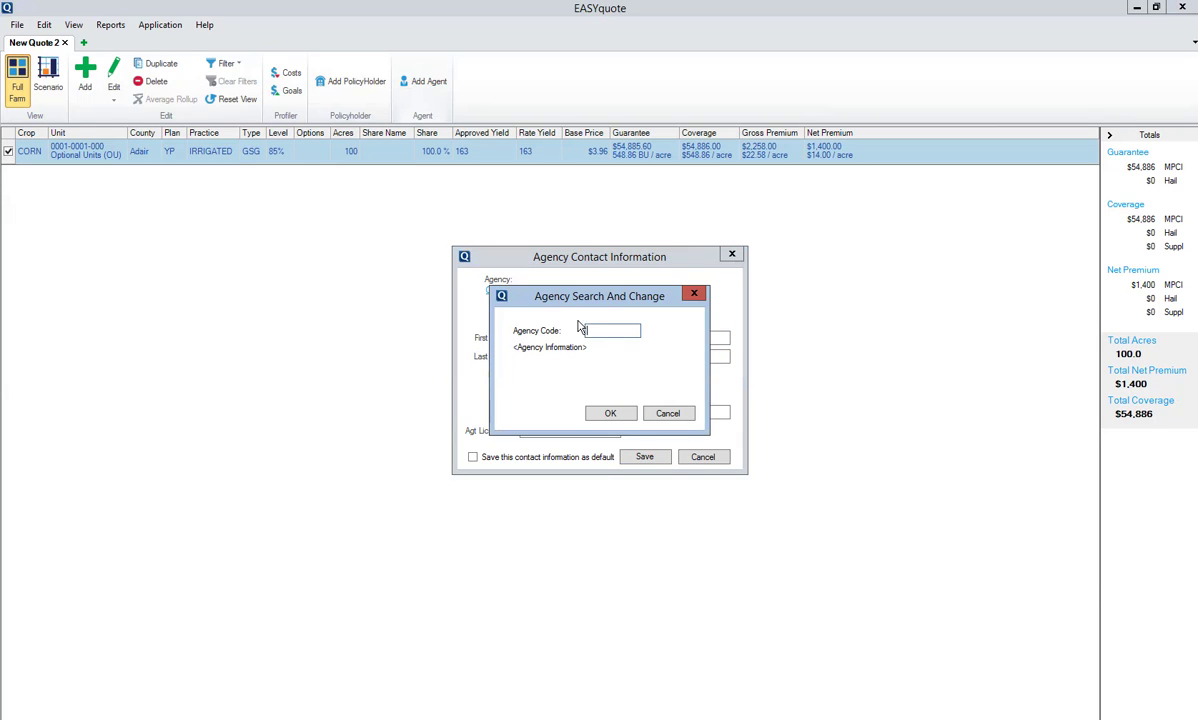
pyautogui.write('990002')
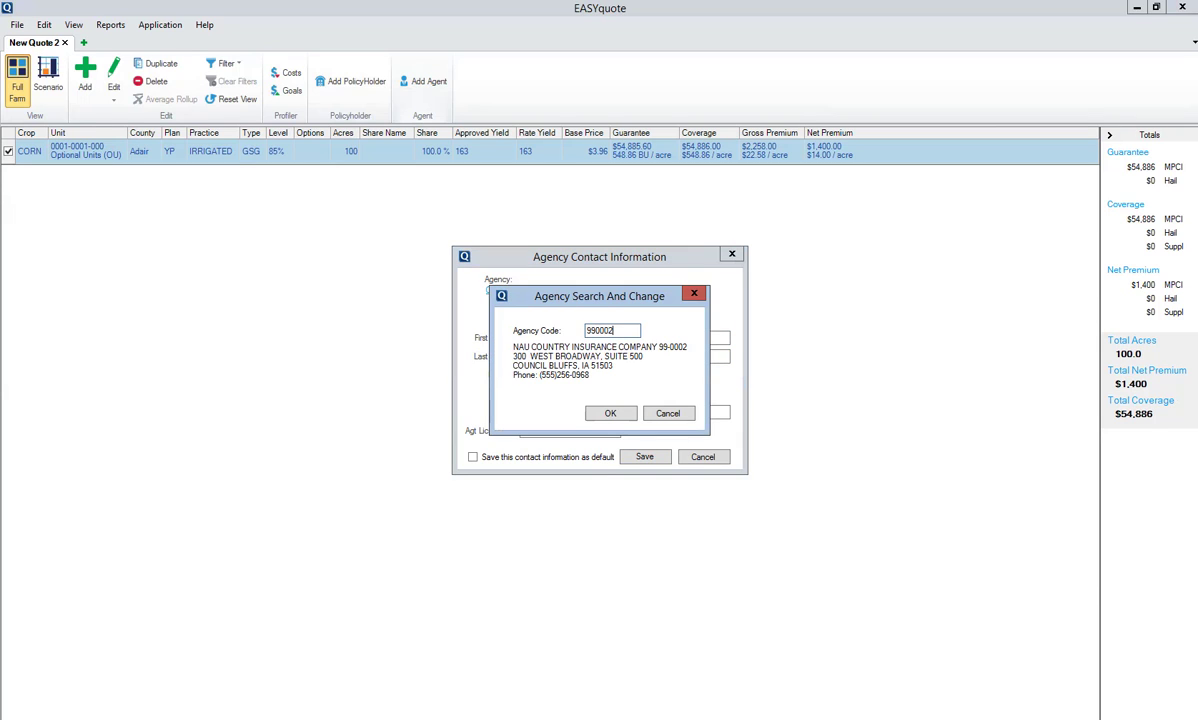
pyautogui.click(609, 413)
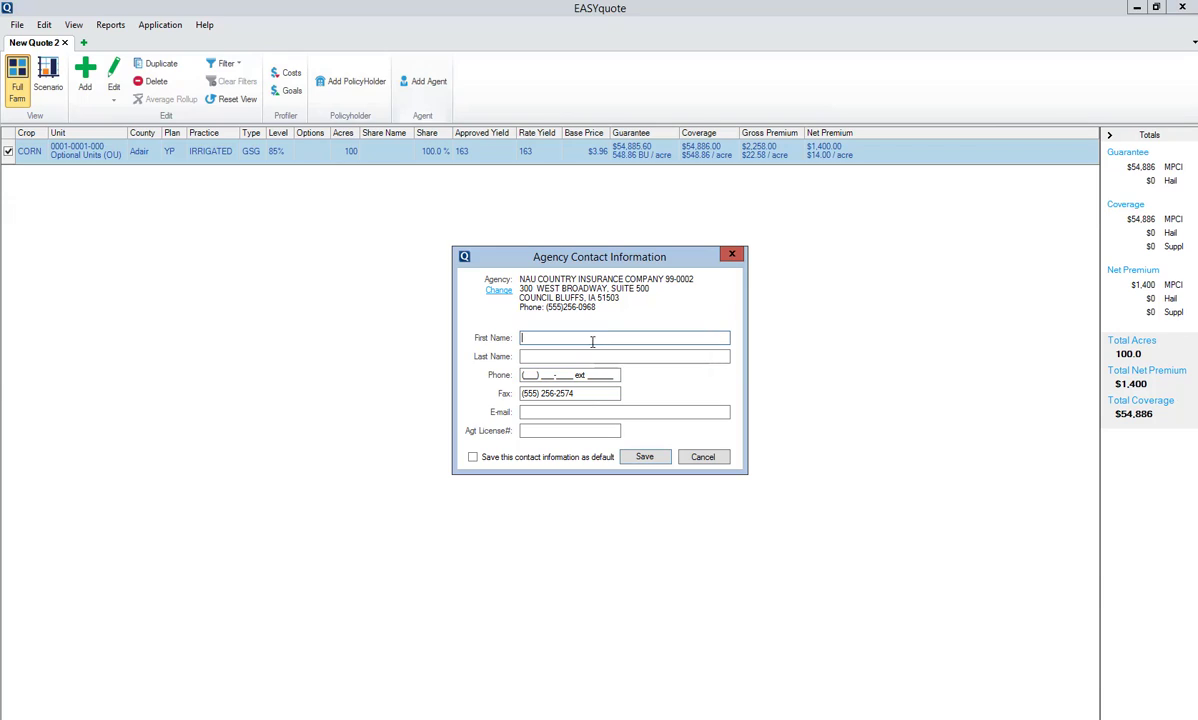
pyautogui.write('Gene')
pyautogui.press('Tab')
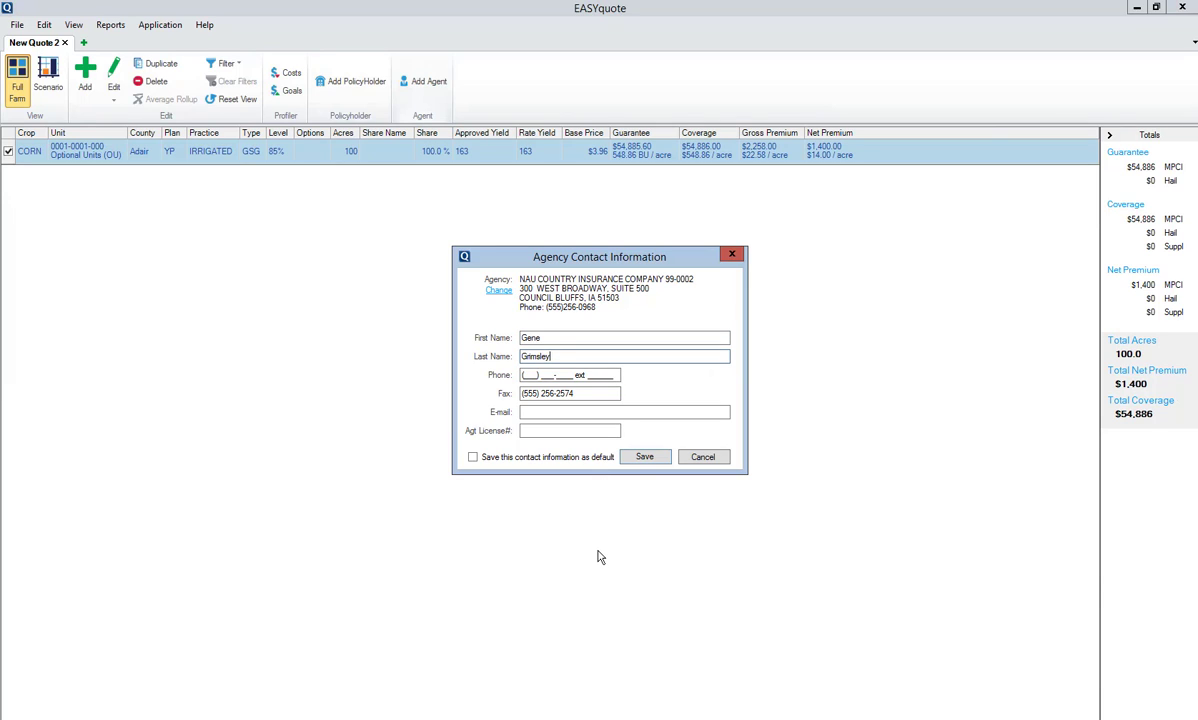
pyautogui.click(644, 456)
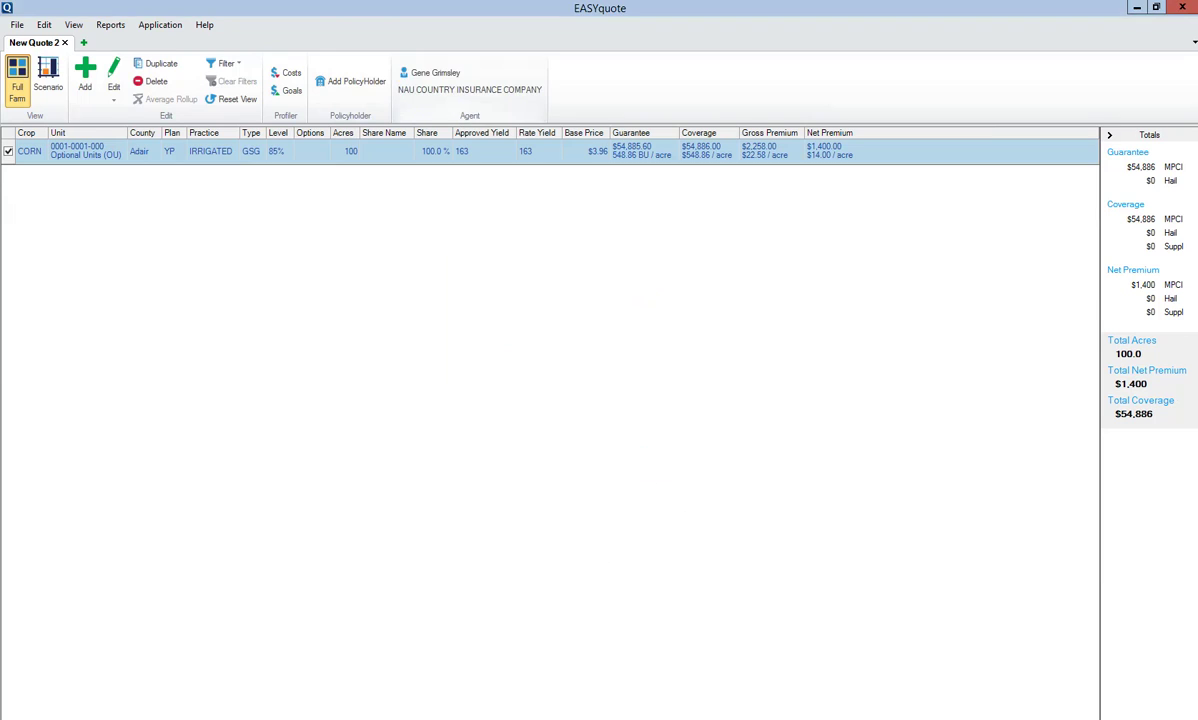
# - Start saving the corn quote and fill in the producer's first and last name as an individual
pyautogui.click(15, 24)
pyautogui.click(33, 91)
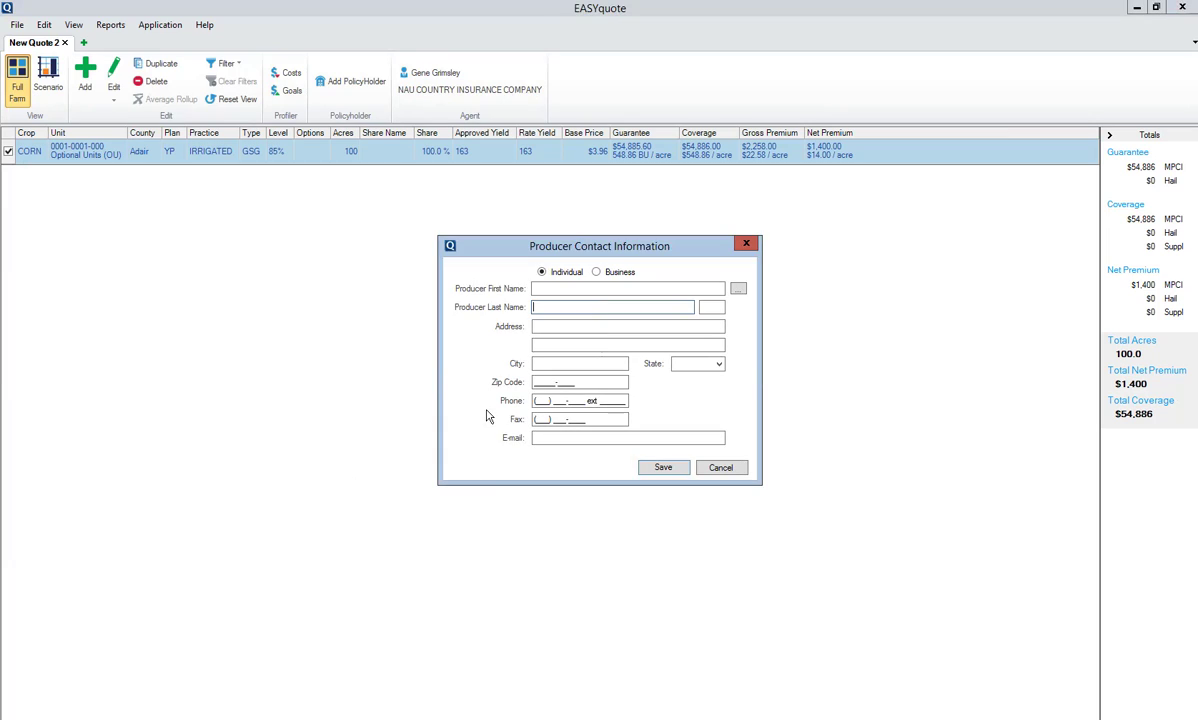
pyautogui.write('McInsured')
pyautogui.click(536, 288)
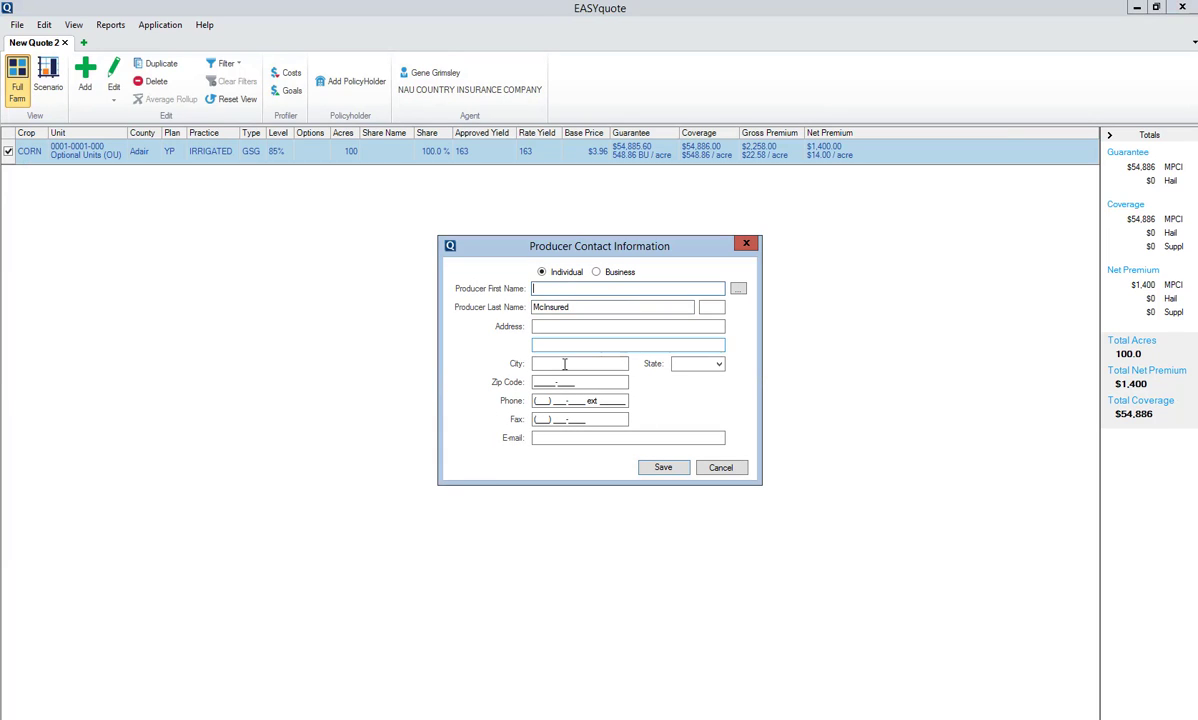
pyautogui.click(660, 467)
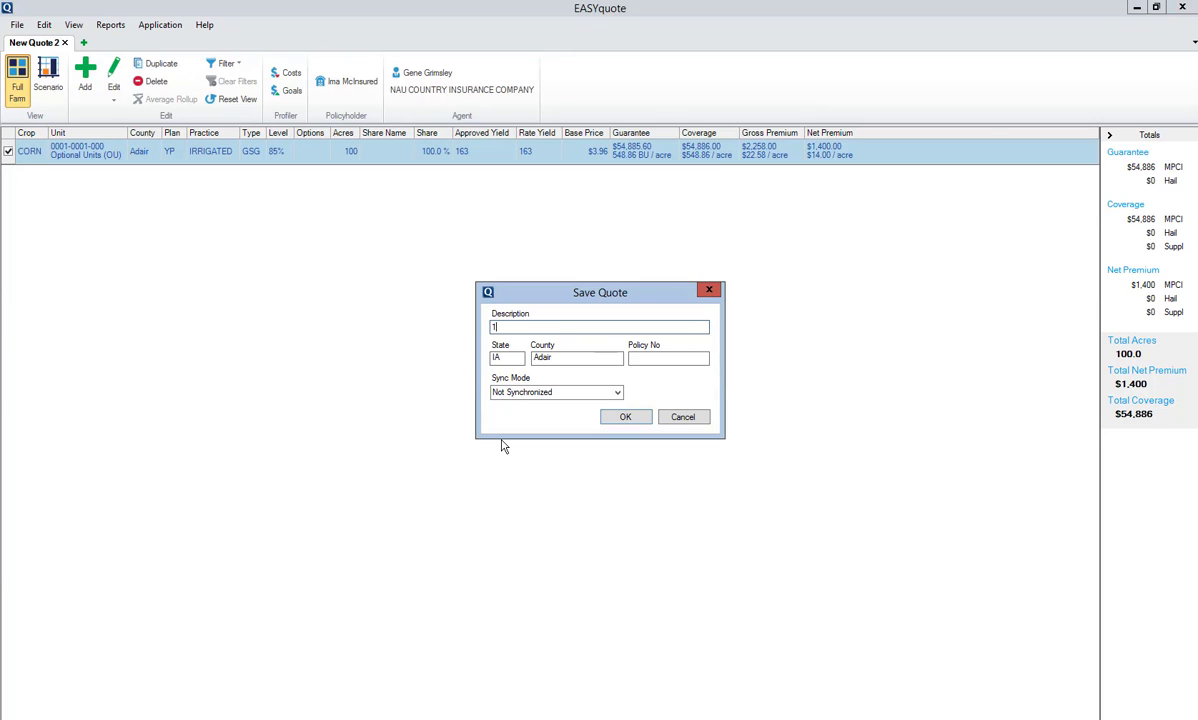
# - Save the corn quote with description 1 and sync mode Sync - Shared
pyautogui.click(616, 392)
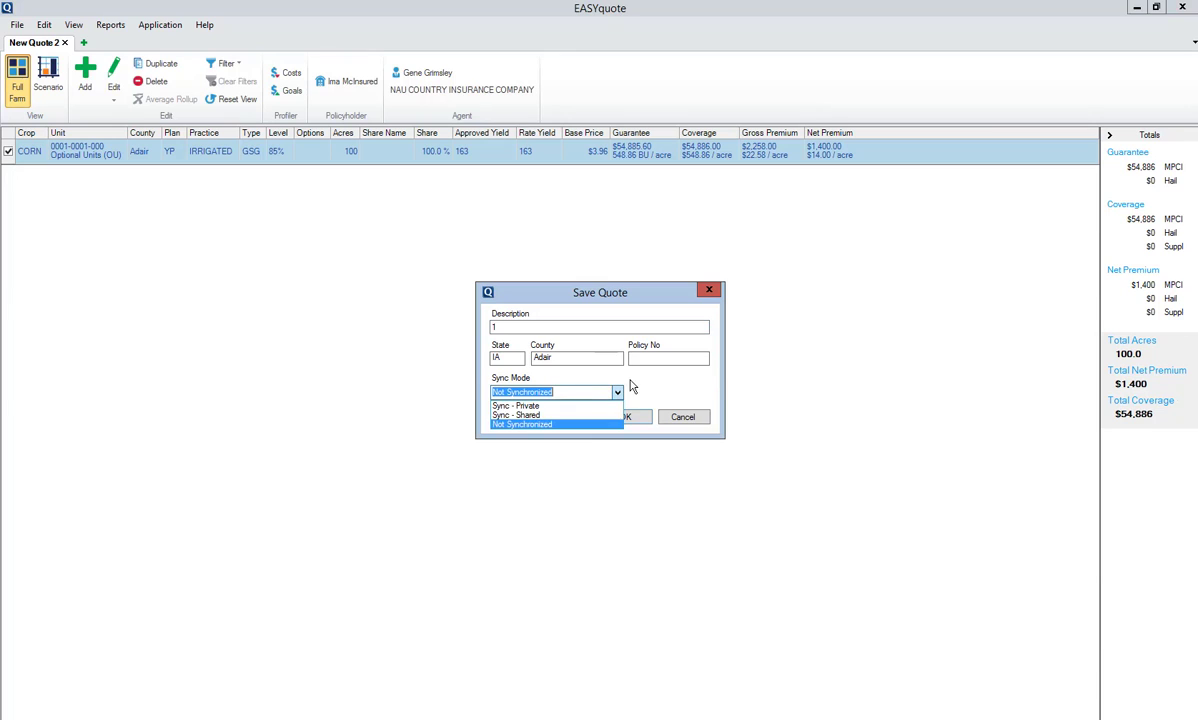
pyautogui.click(554, 416)
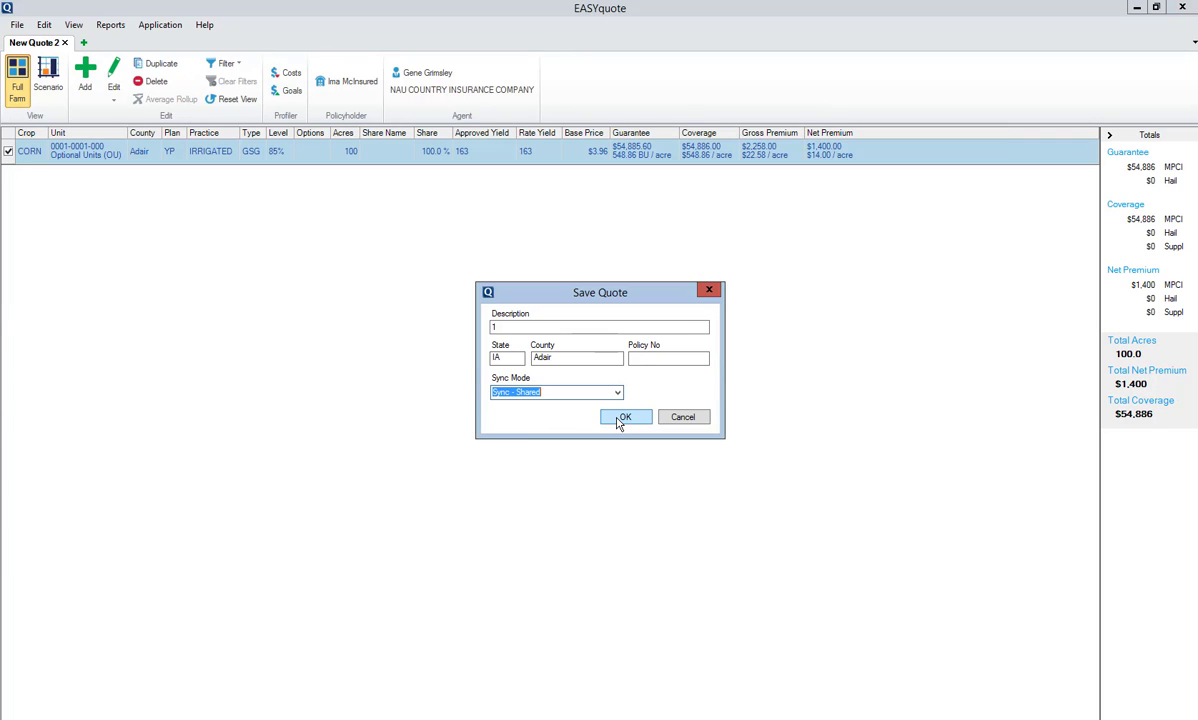
pyautogui.click(624, 417)
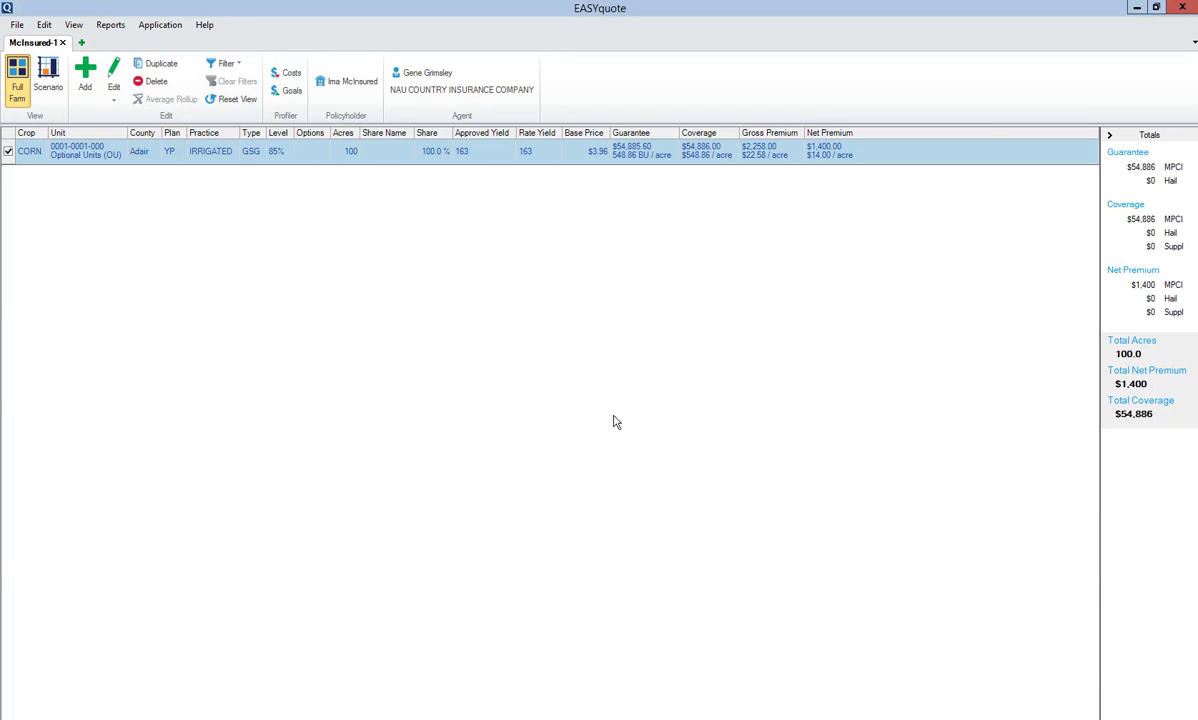
# - Create a new MPCI quote with state Iowa - 19, county Adair - 001, crop Soybeans - 0081 and plan Revenue Protection - 02
pyautogui.click(80, 43)
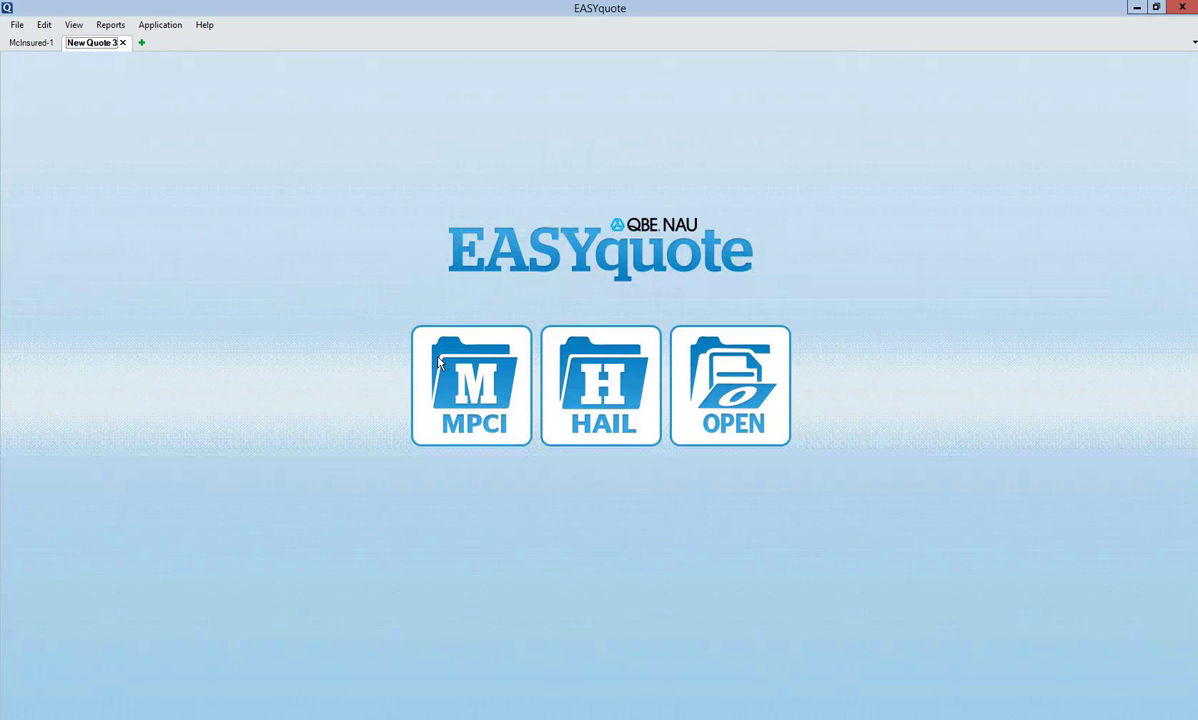
pyautogui.click(439, 365)
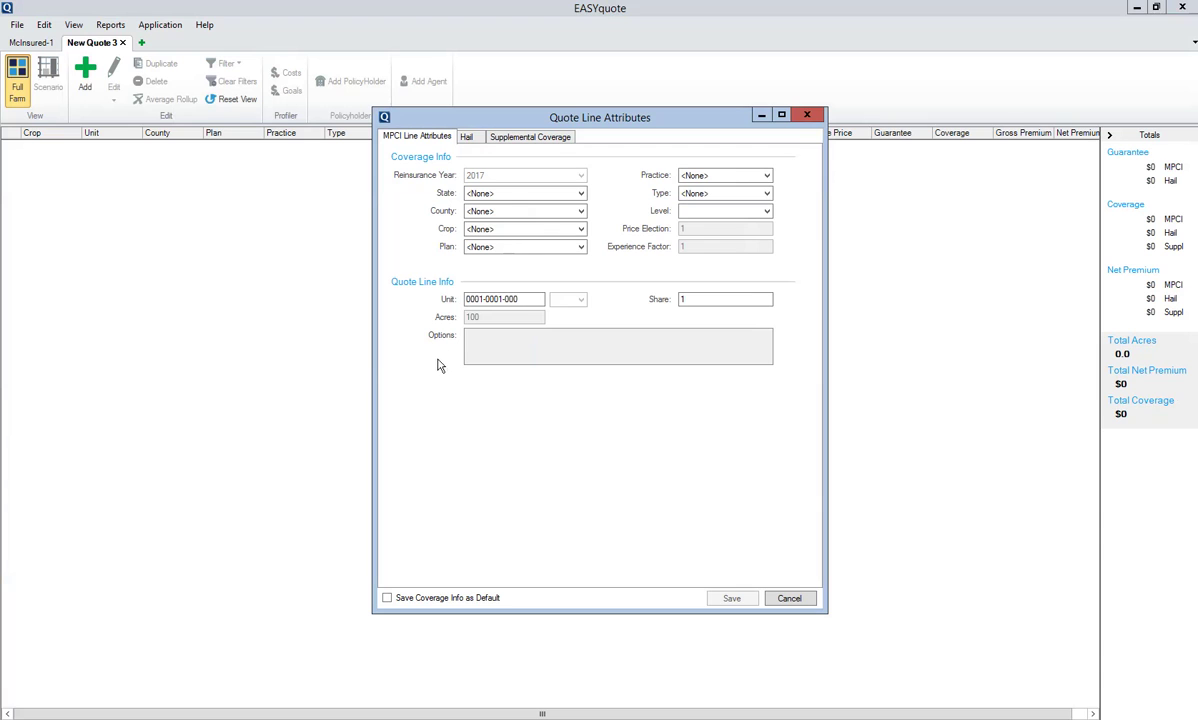
pyautogui.click(507, 194)
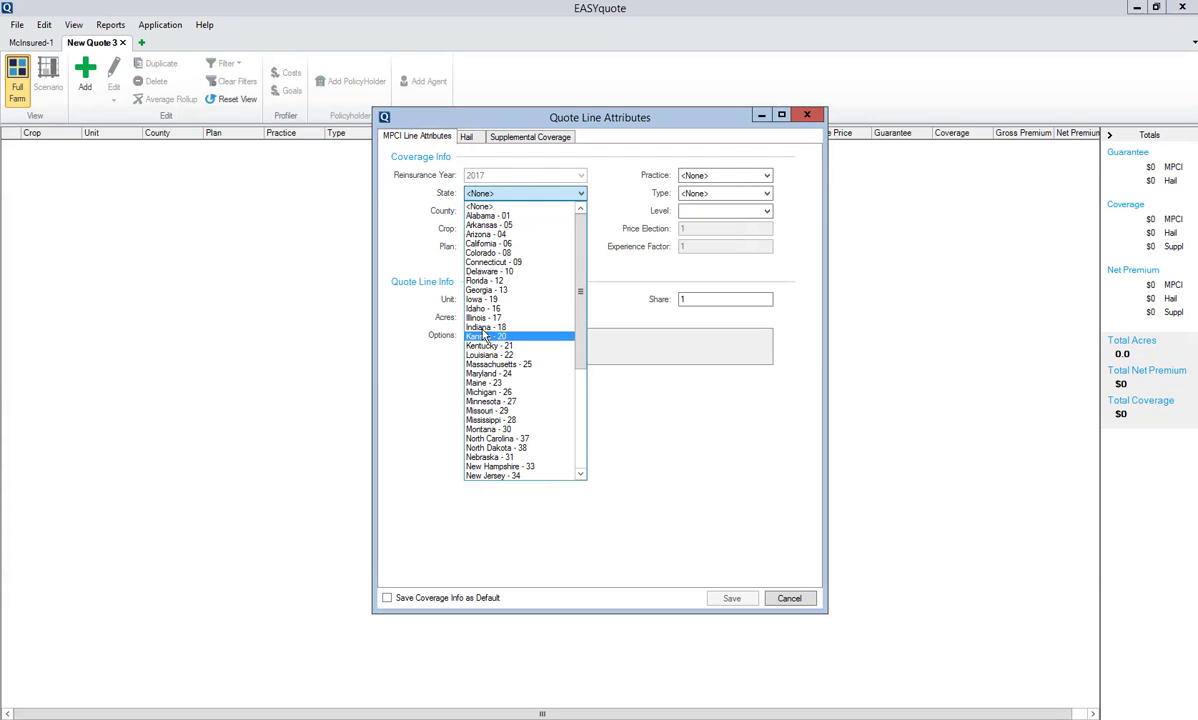
pyautogui.click(482, 299)
pyautogui.click(510, 211)
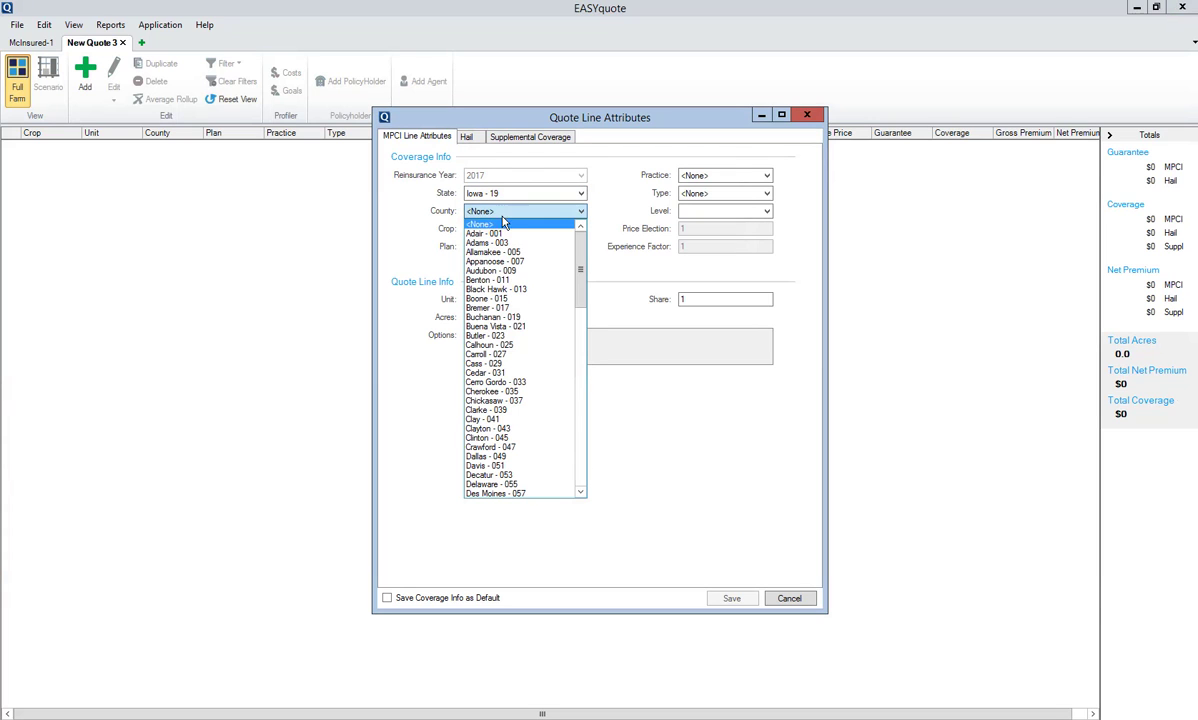
pyautogui.click(506, 236)
pyautogui.click(512, 229)
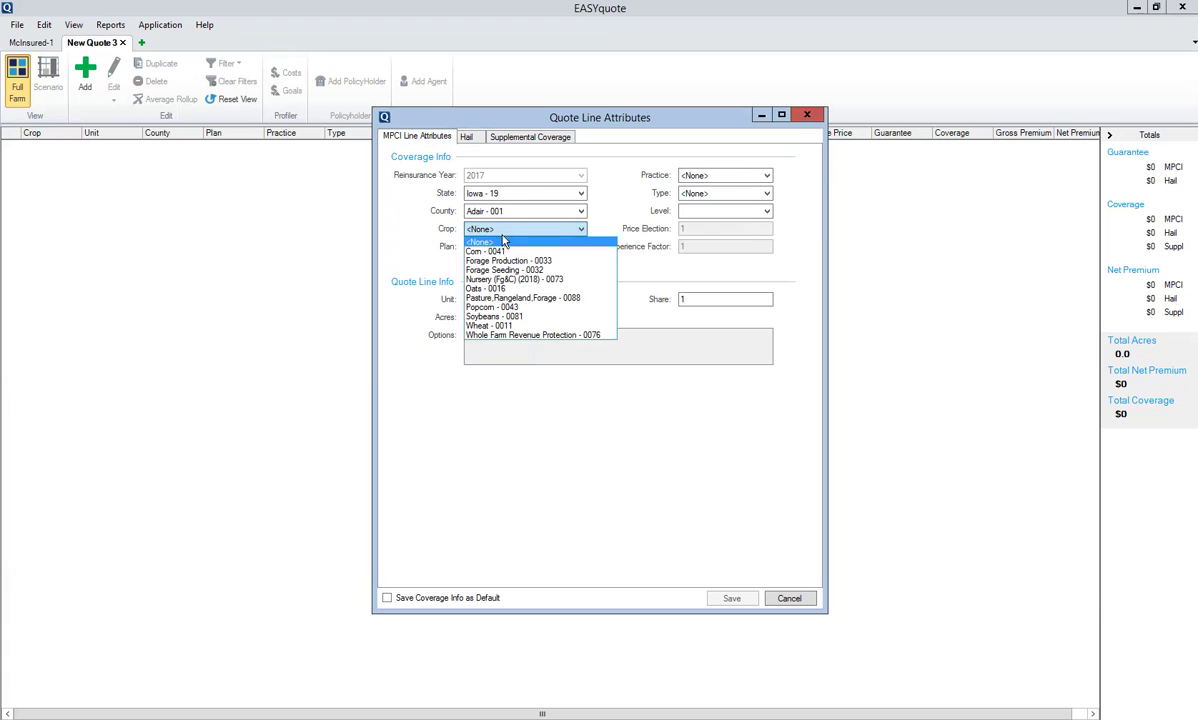
pyautogui.click(495, 316)
pyautogui.click(511, 248)
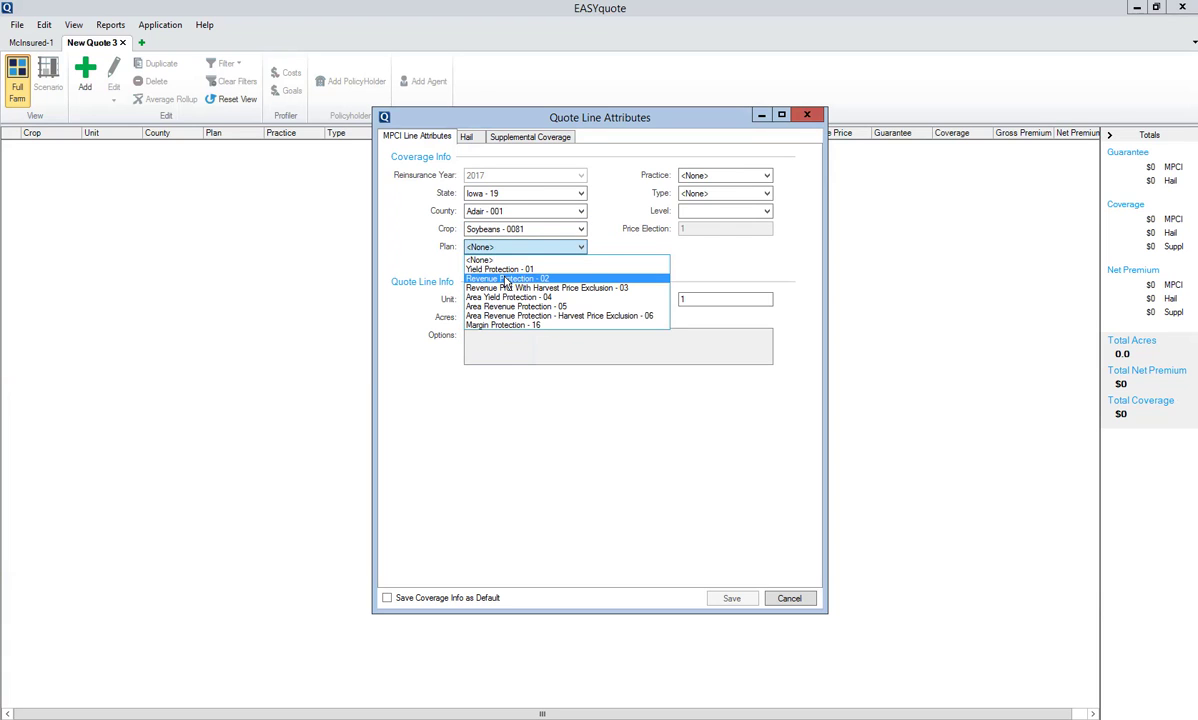
pyautogui.click(495, 273)
# - Set the soybean line's practice to Irrigated - 002 and type to Commodity - 091, and save the quote line
pyautogui.click(705, 177)
pyautogui.click(704, 197)
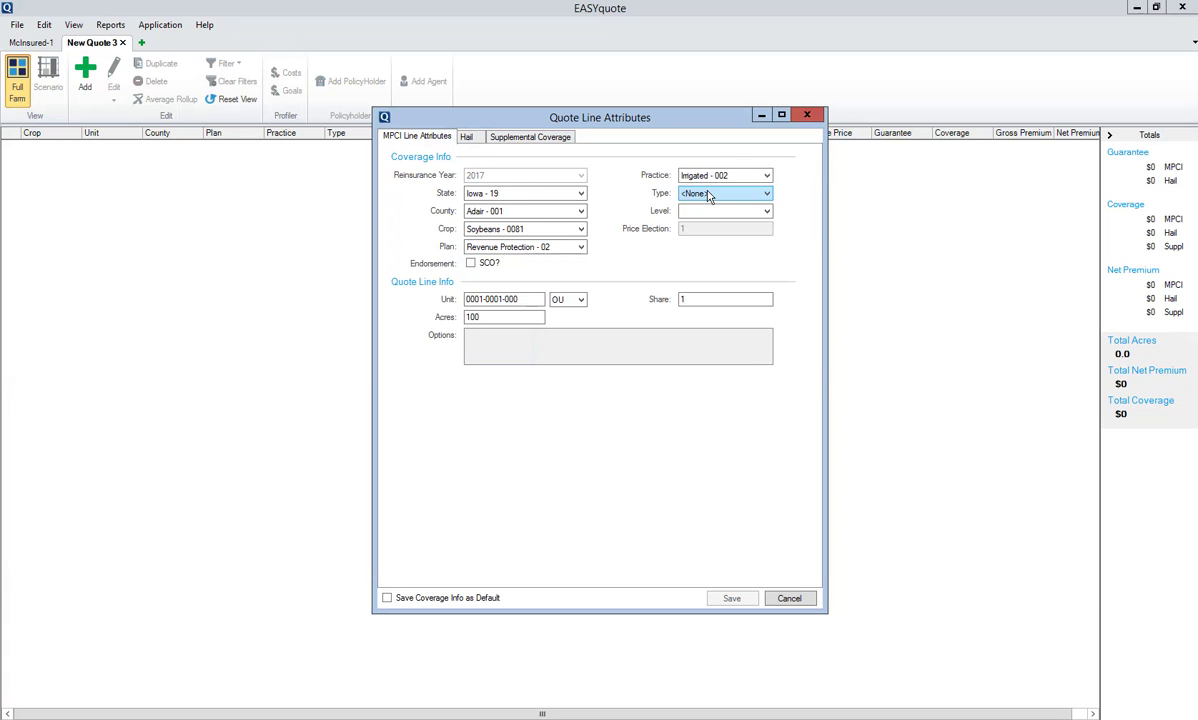
pyautogui.click(708, 196)
pyautogui.click(658, 218)
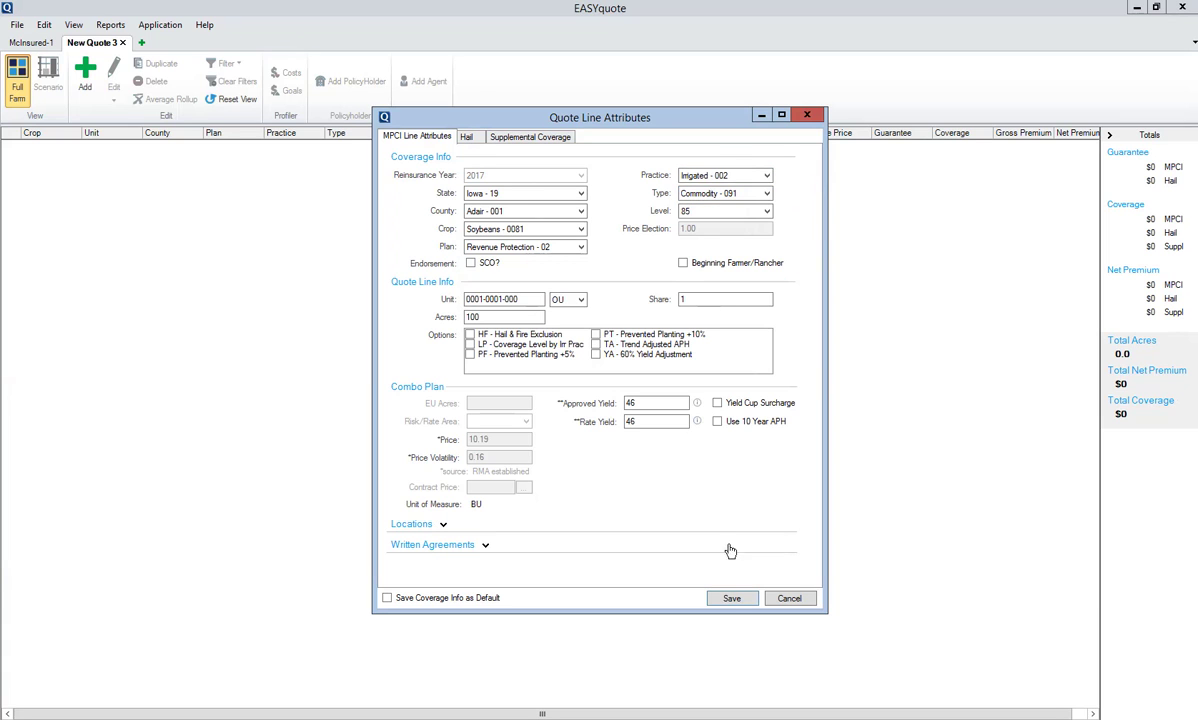
pyautogui.click(732, 600)
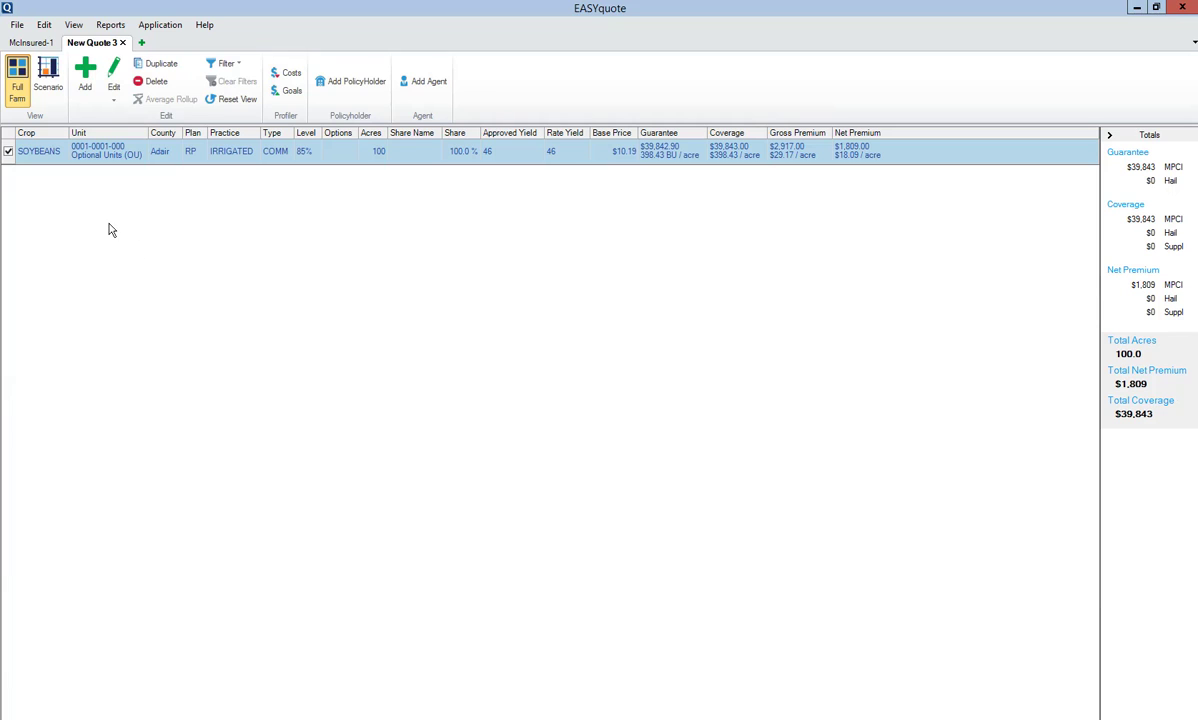
# - Add an agent to the soybean quote using agency code 990002 and the agent's first and last name, and save the contact
pyautogui.click(414, 86)
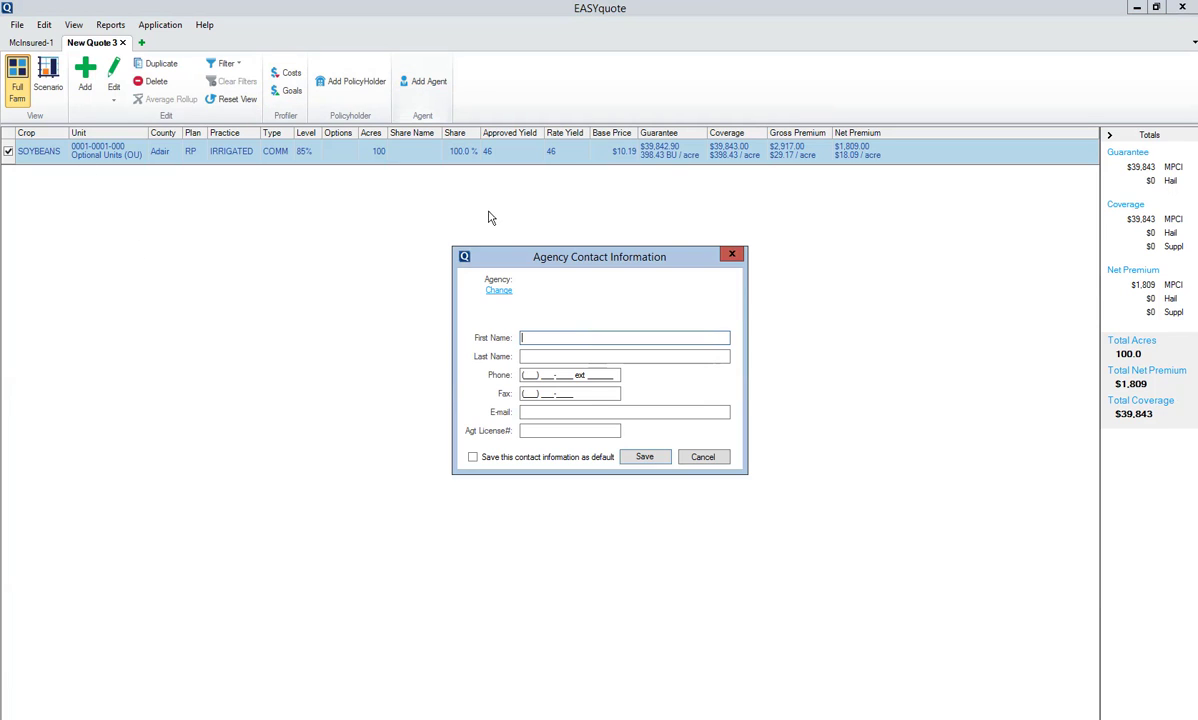
pyautogui.click(499, 291)
pyautogui.write('99')
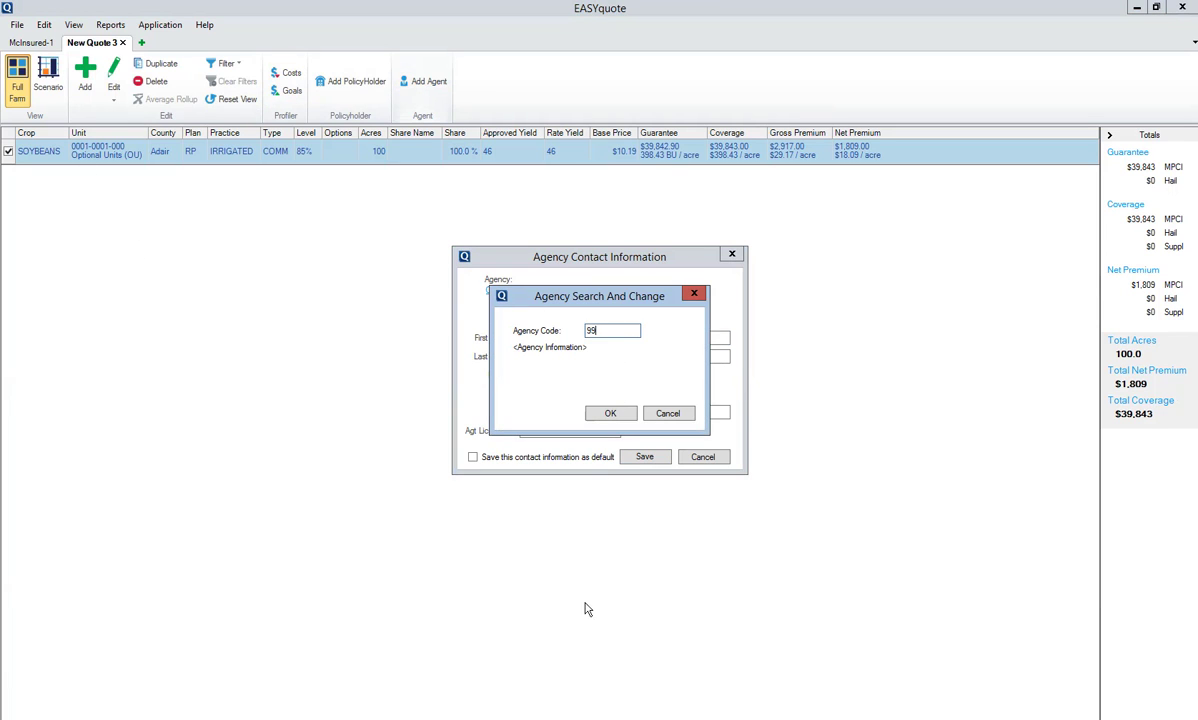
pyautogui.write('0002')
pyautogui.click(610, 413)
pyautogui.click(700, 337)
pyautogui.write('Gene')
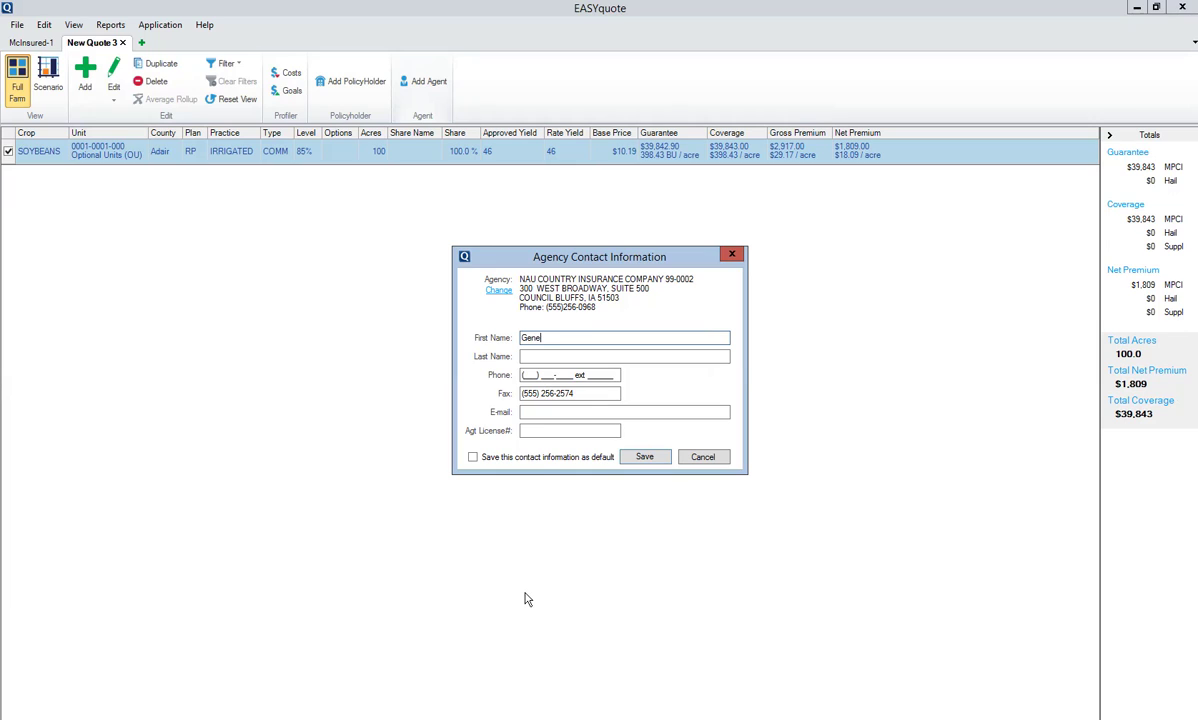
pyautogui.press('Tab')
pyautogui.click(644, 456)
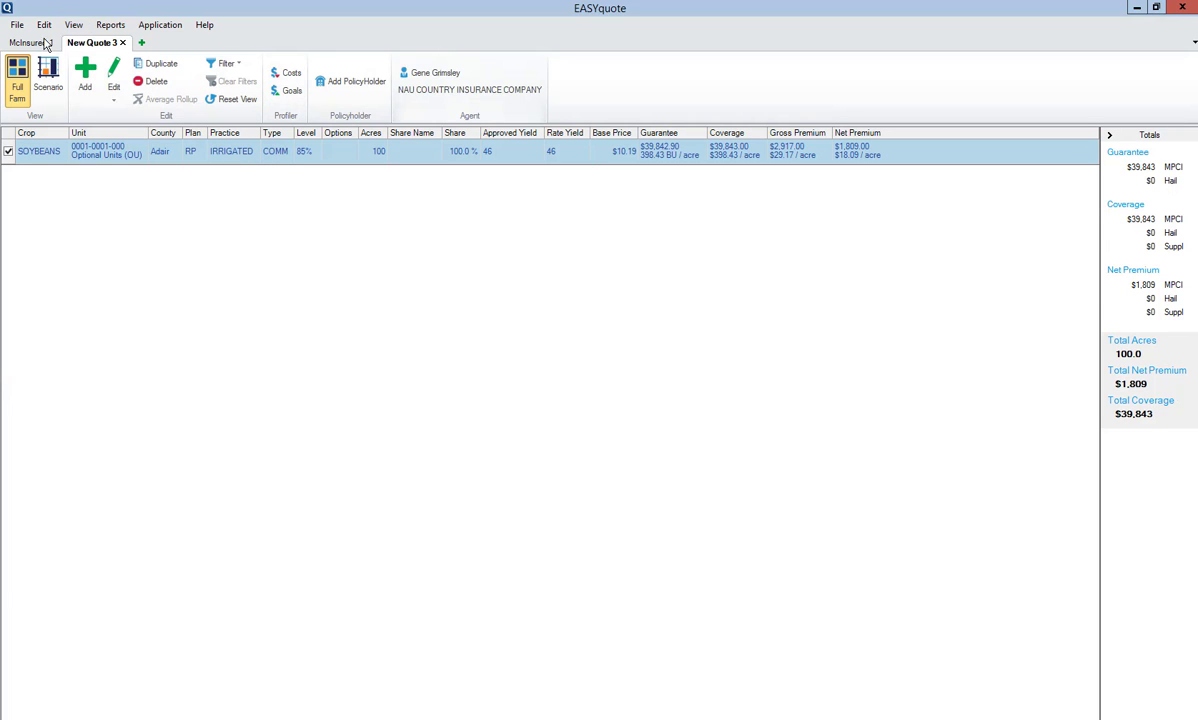
# - Start saving the soybean quote and fill in the producer's first and last name as an individual
pyautogui.click(17, 24)
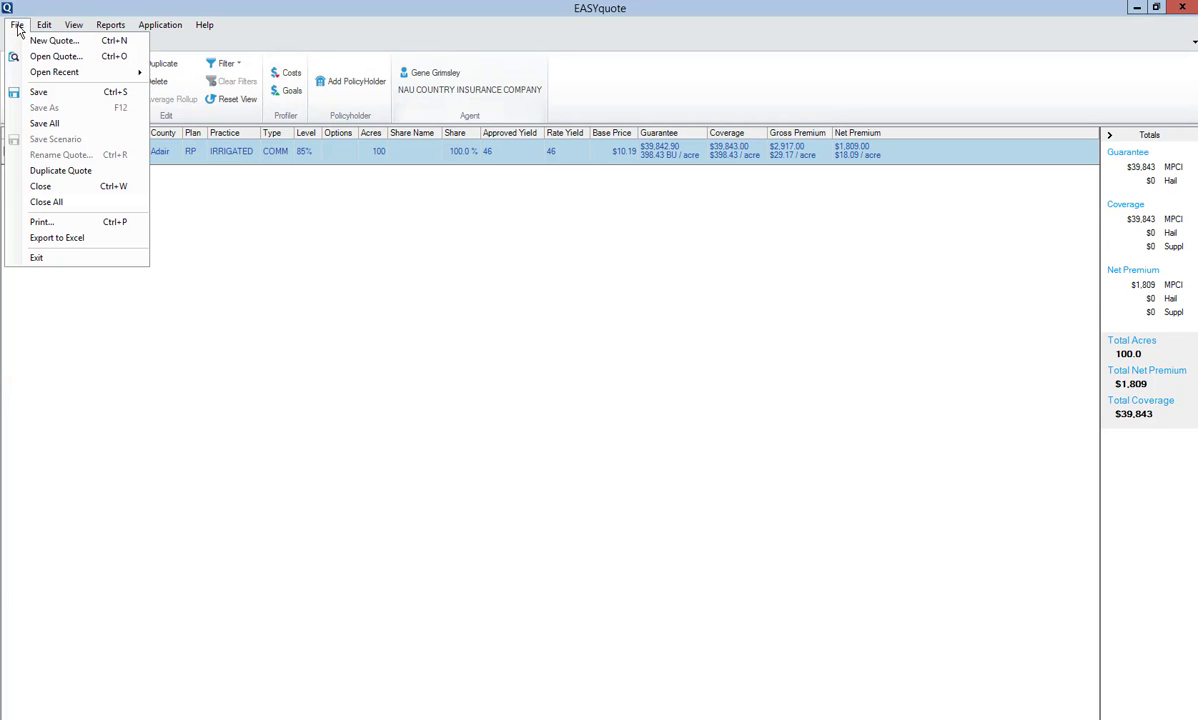
pyautogui.click(38, 91)
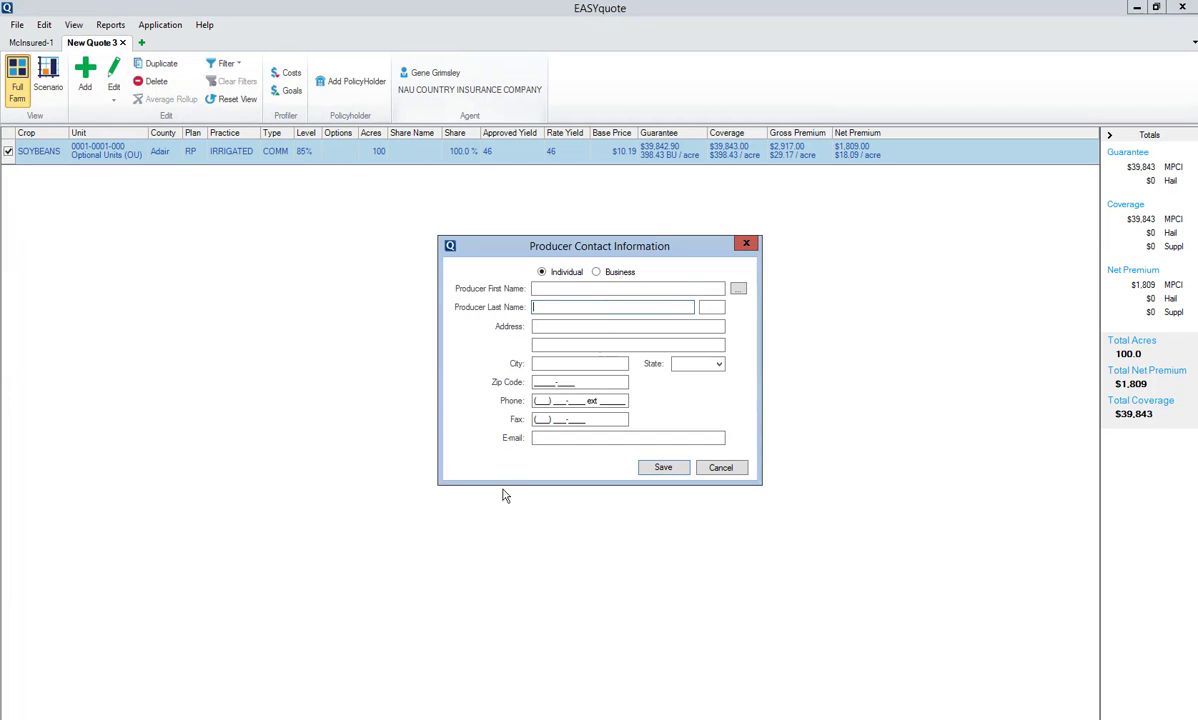
pyautogui.write('McInsured')
pyautogui.click(540, 288)
pyautogui.write('Im')
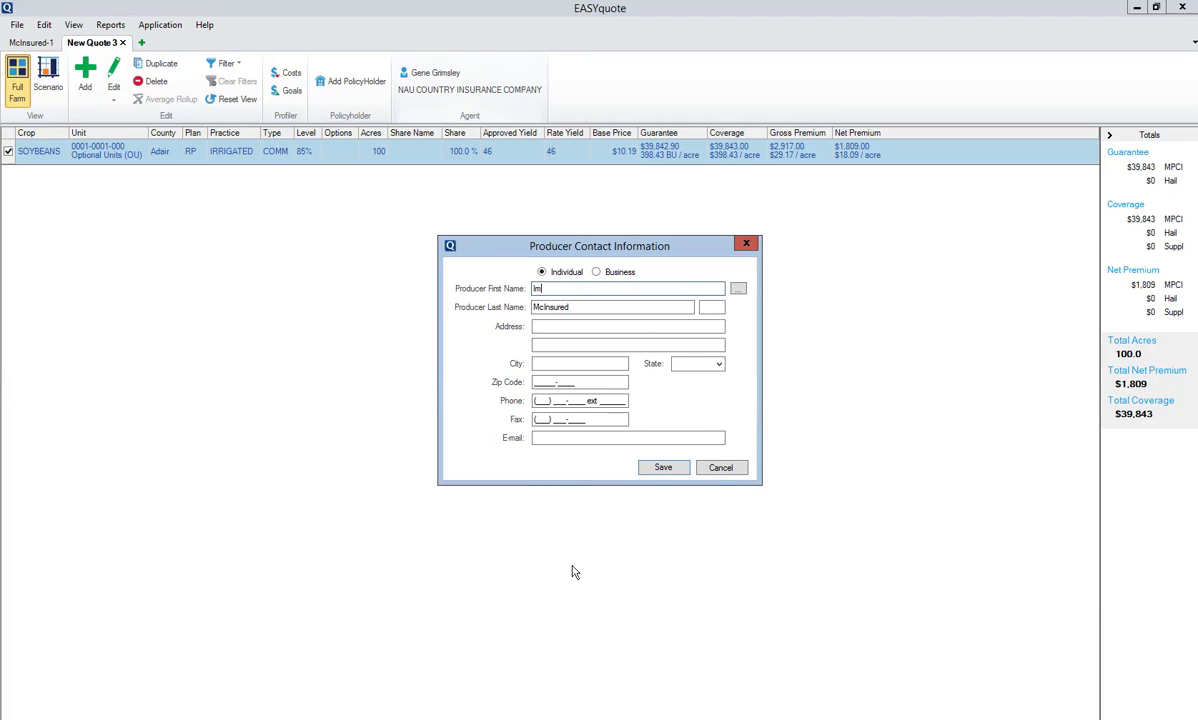
pyautogui.write('a')
pyautogui.click(663, 467)
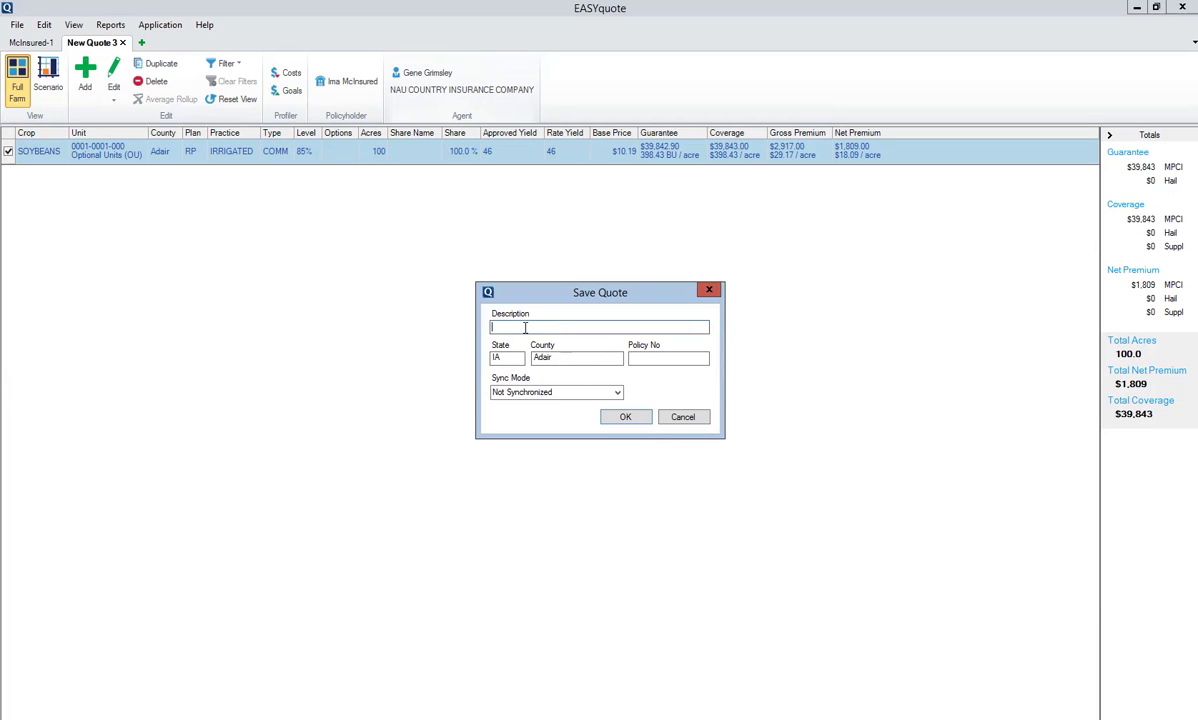
# - Save the soybean quote with description 2 and sync mode Sync - Private
pyautogui.write('2')
pyautogui.click(617, 393)
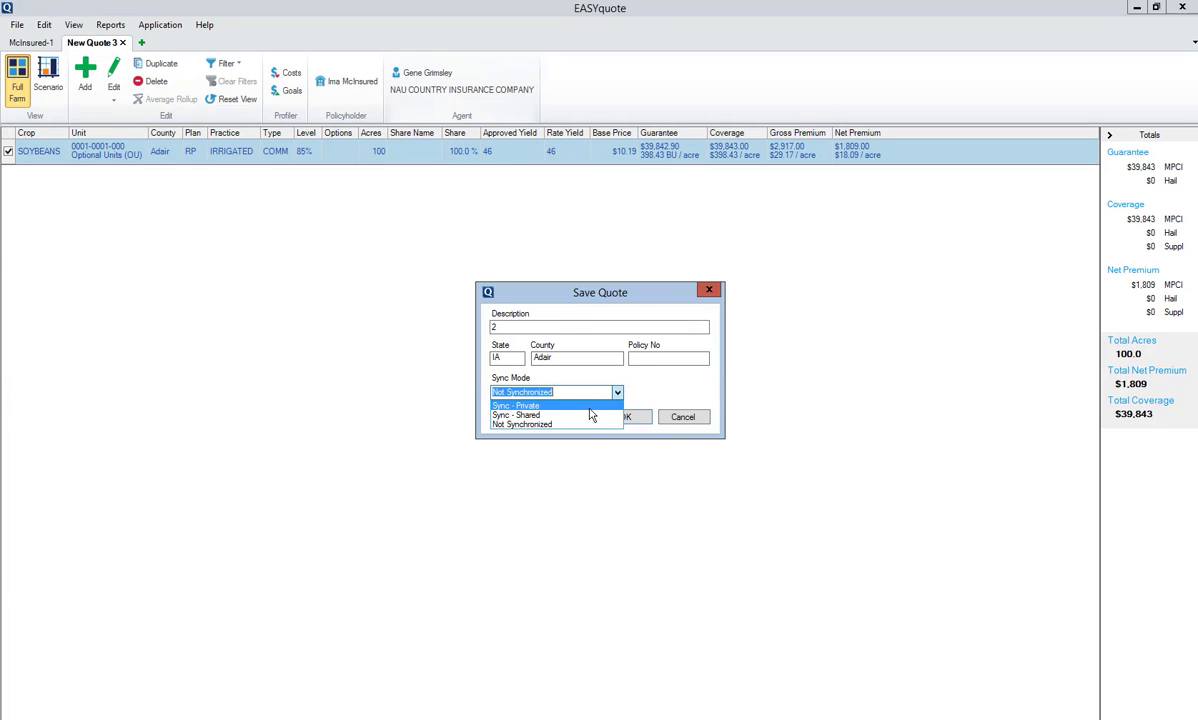
pyautogui.click(588, 406)
pyautogui.click(625, 418)
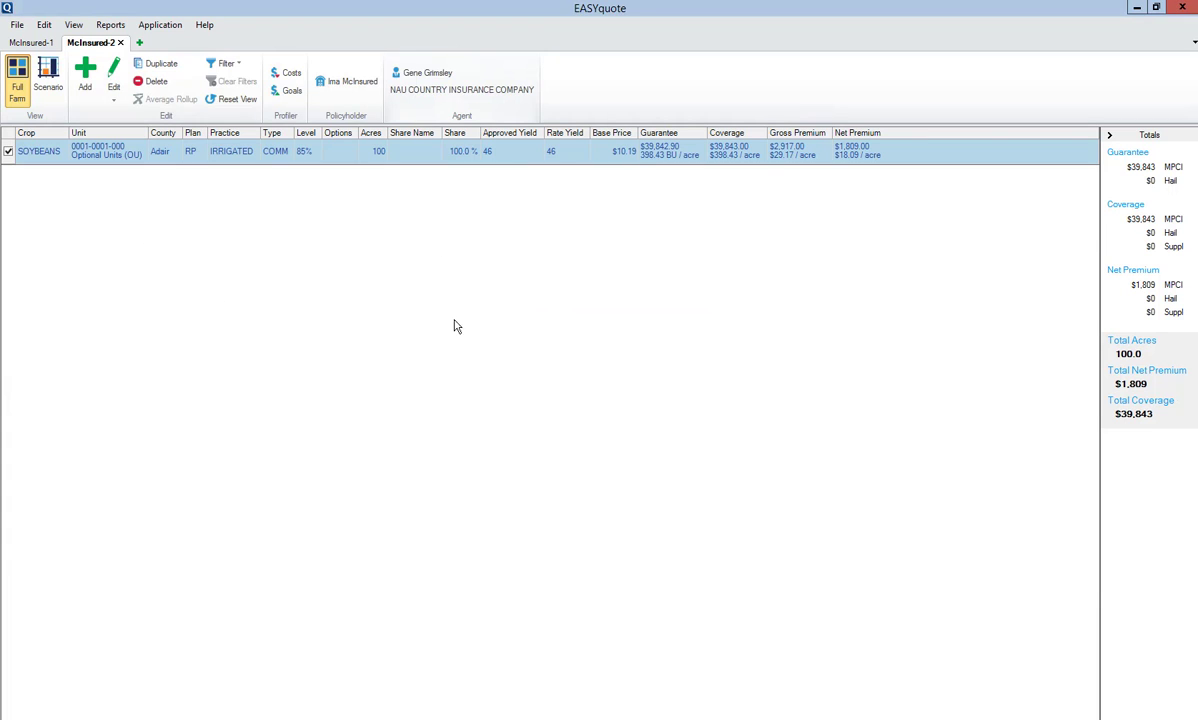
# - Examine the default sync mode setting, its explanation and its options in the general preferences, leaving it at Not Synchronized
pyautogui.hotkey('ctrl', 'Tab')
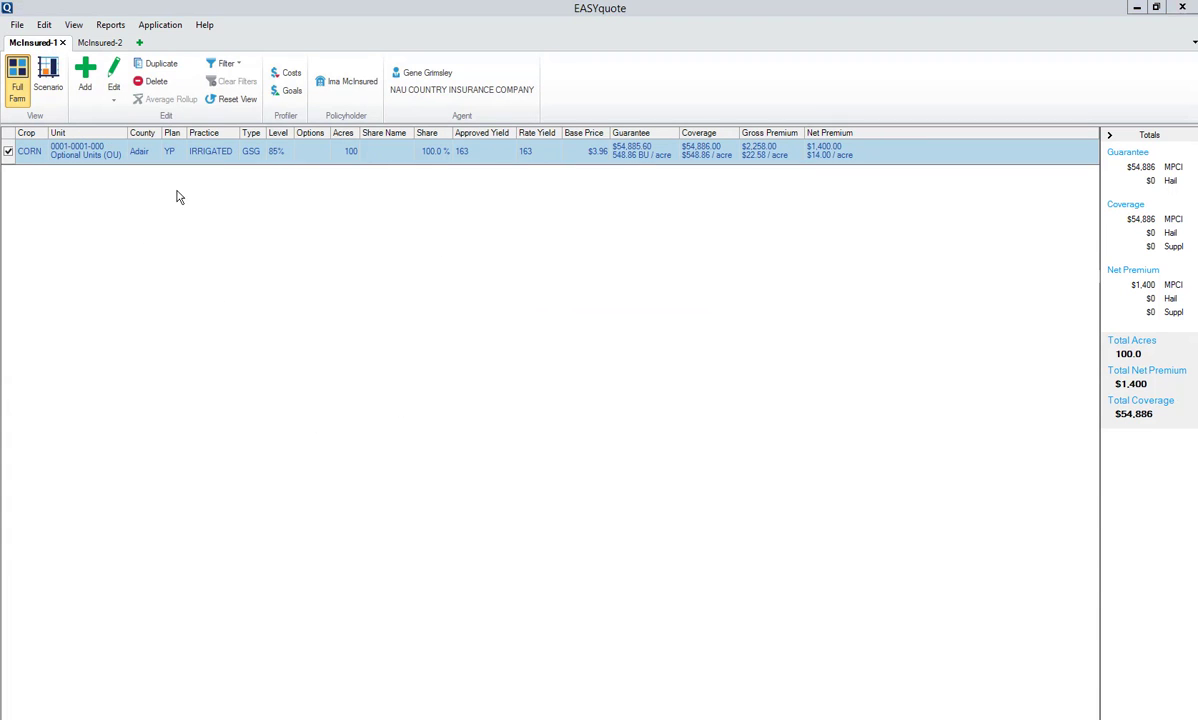
pyautogui.click(44, 26)
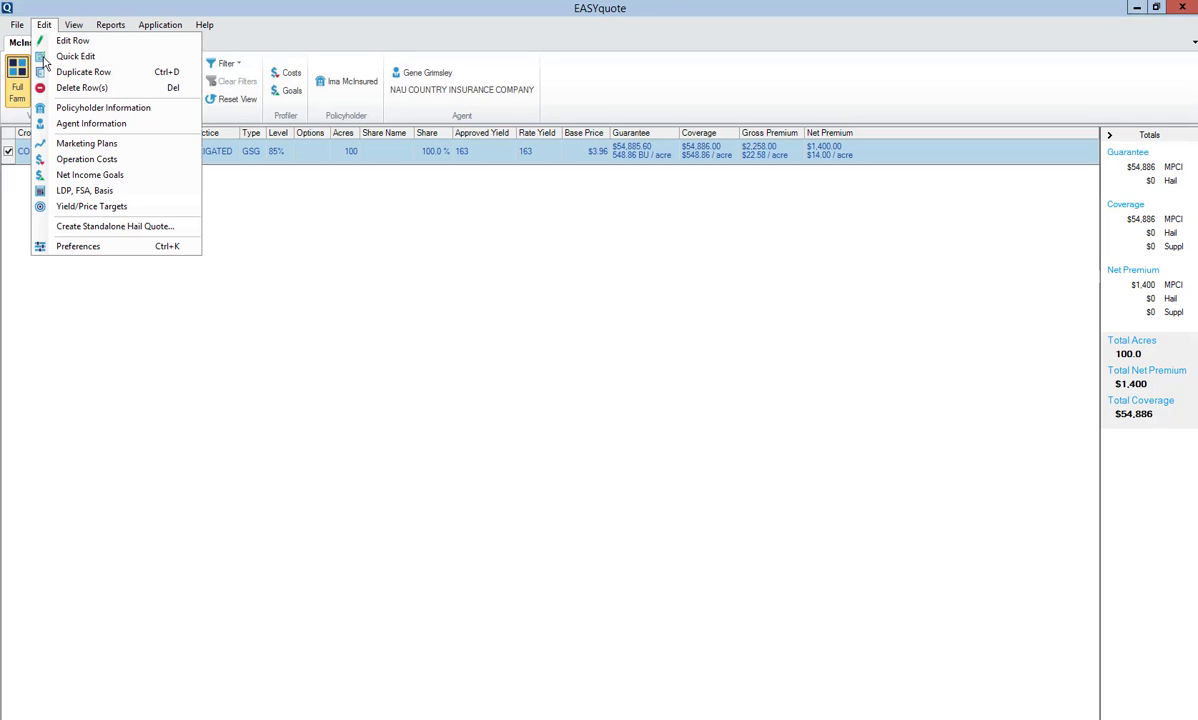
pyautogui.click(68, 248)
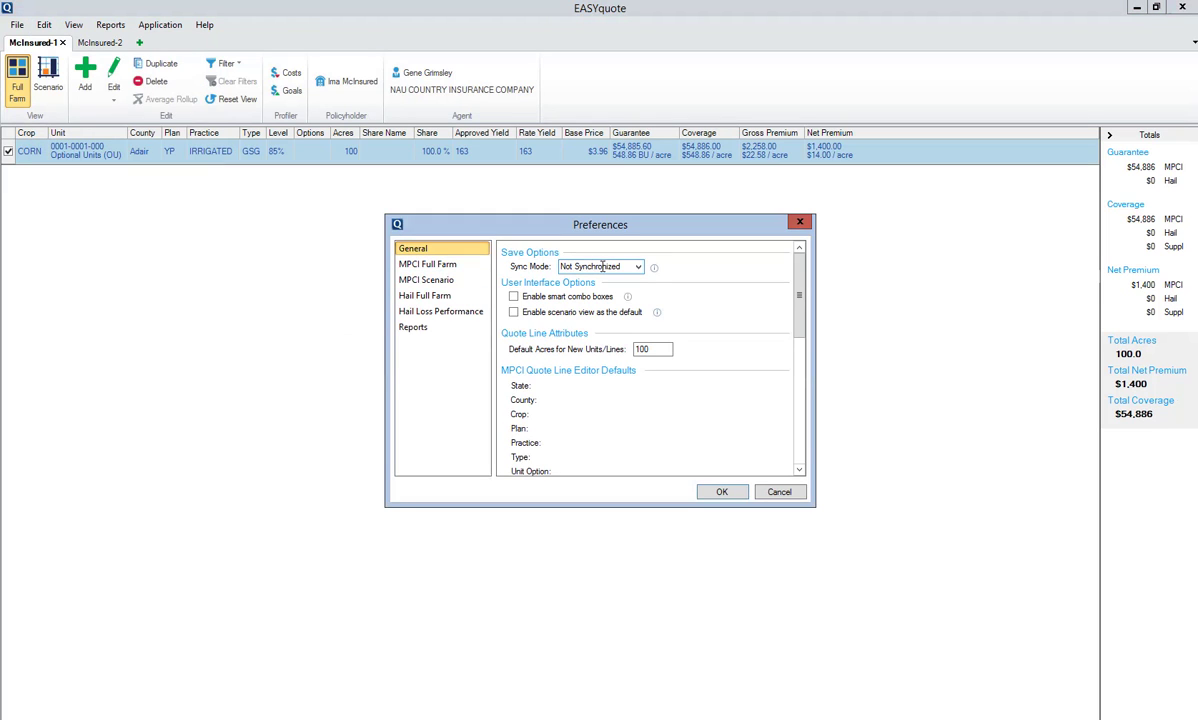
pyautogui.moveTo(654, 270)
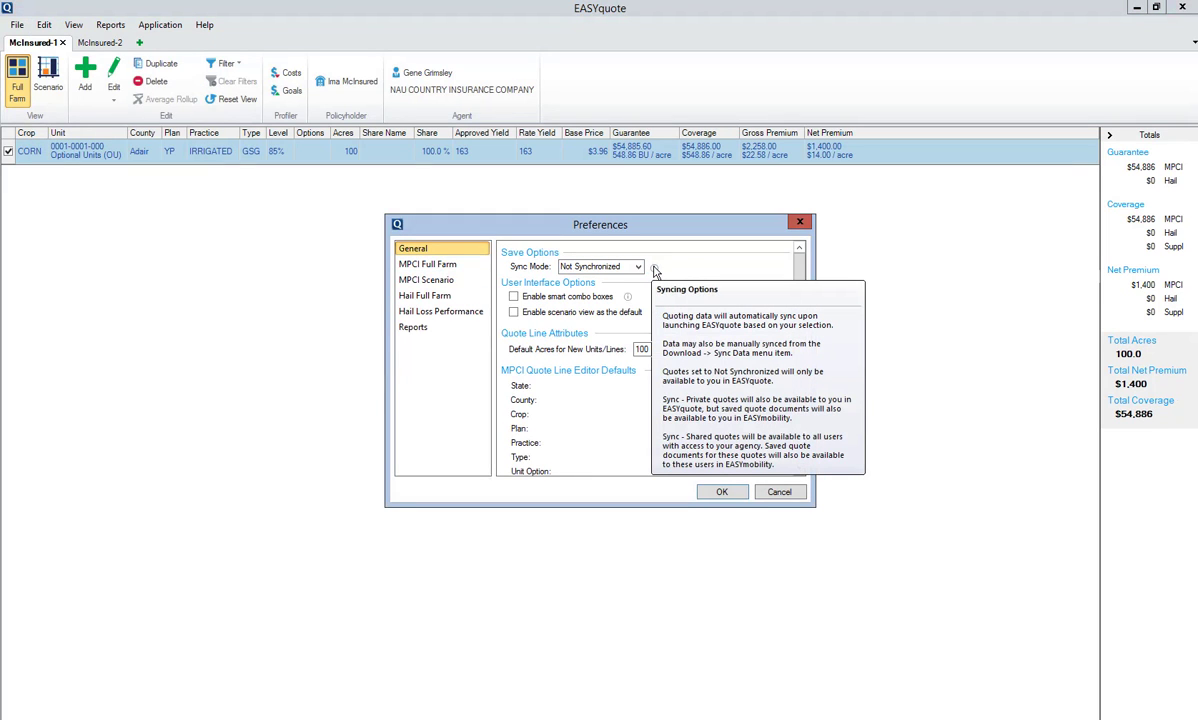
pyautogui.click(638, 268)
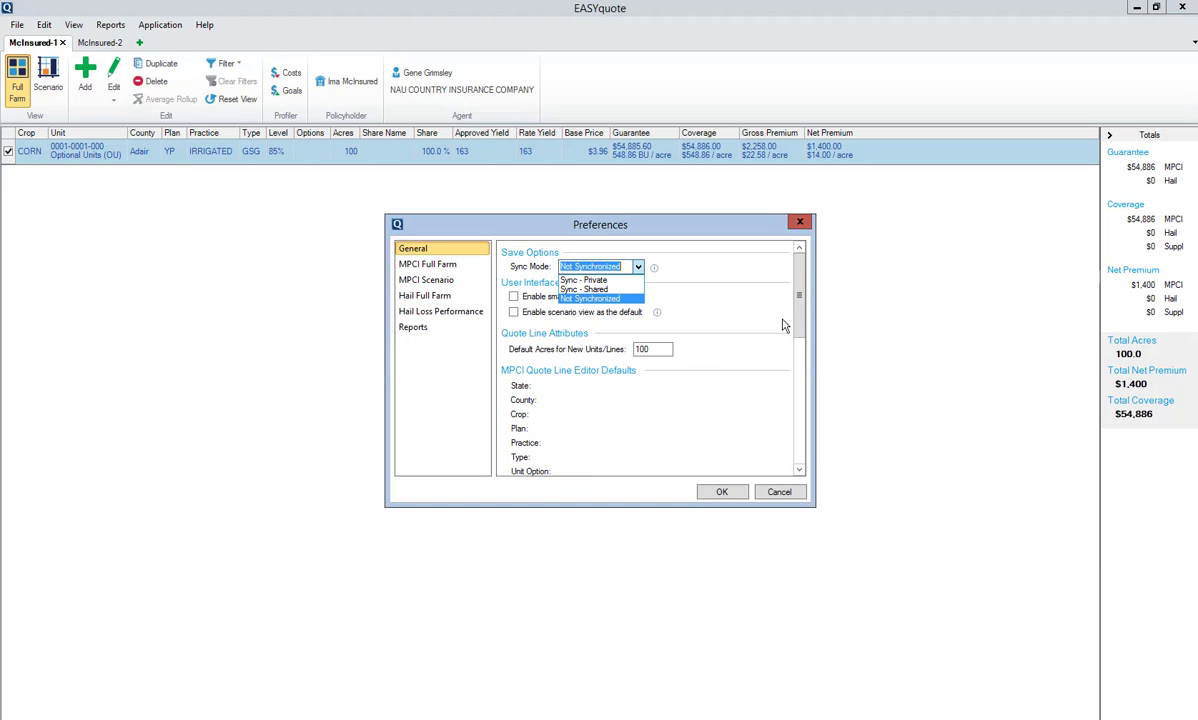
pyautogui.click(728, 494)
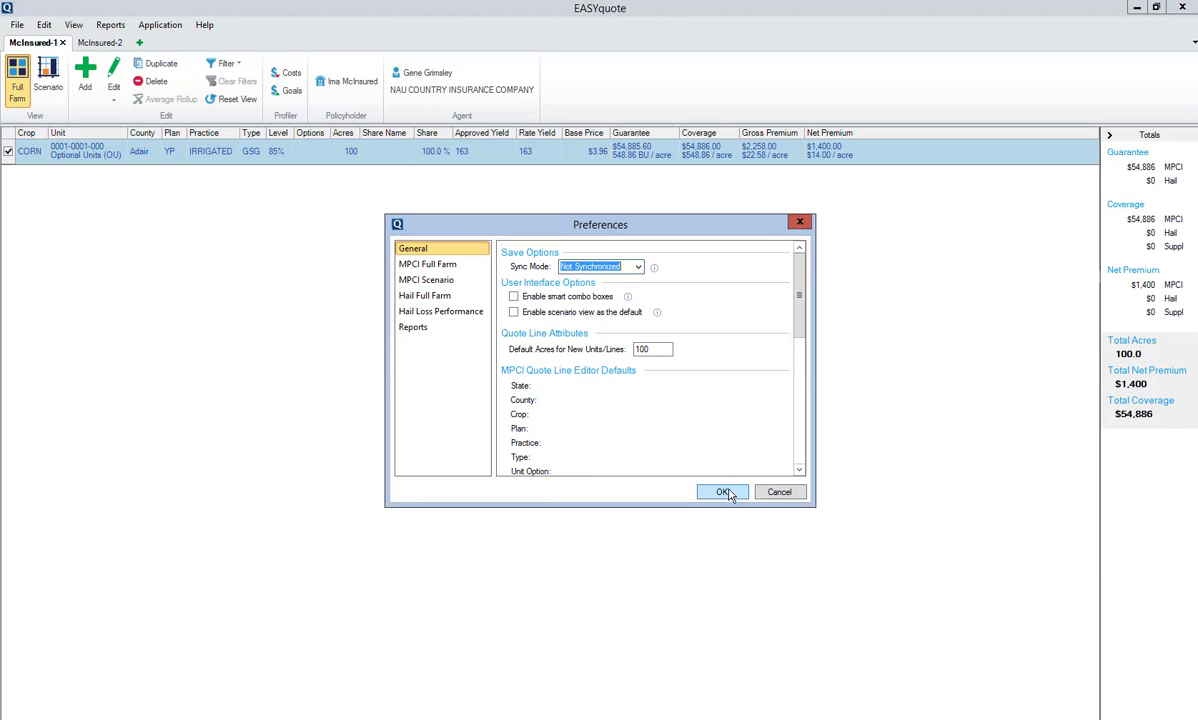
pyautogui.click(723, 492)
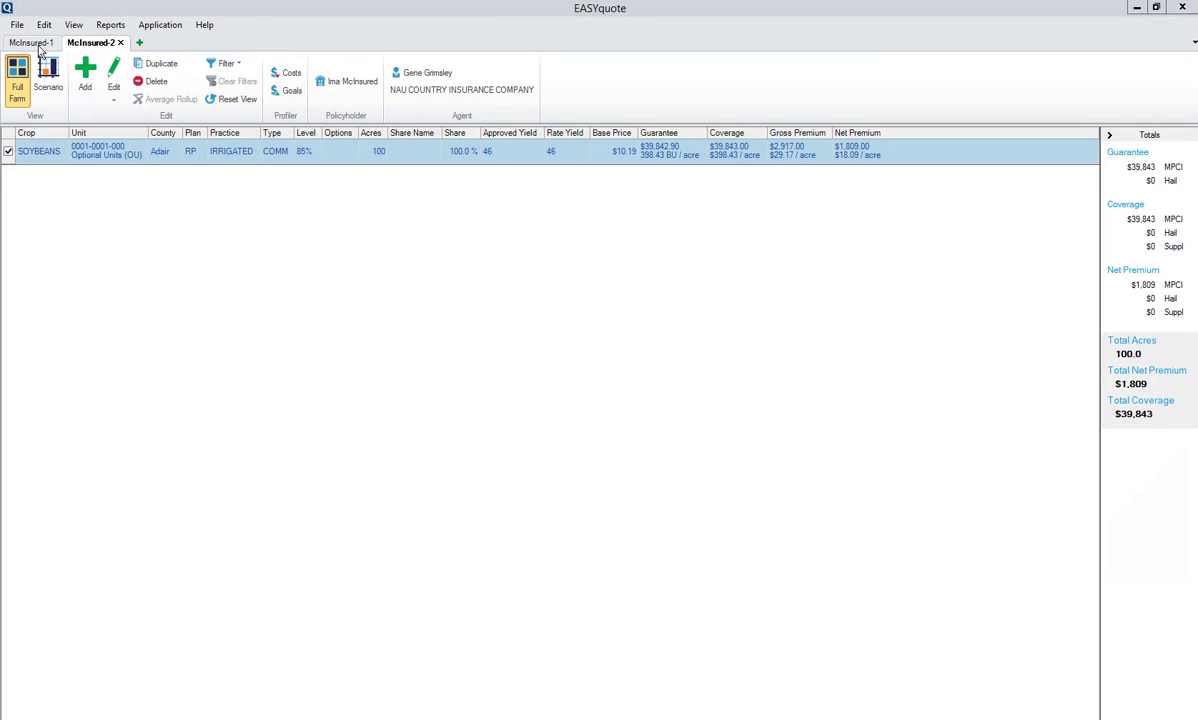
# - Return to the soybean quote and clear the quoting and dashboard windows away to reach the desktop
pyautogui.click(99, 44)
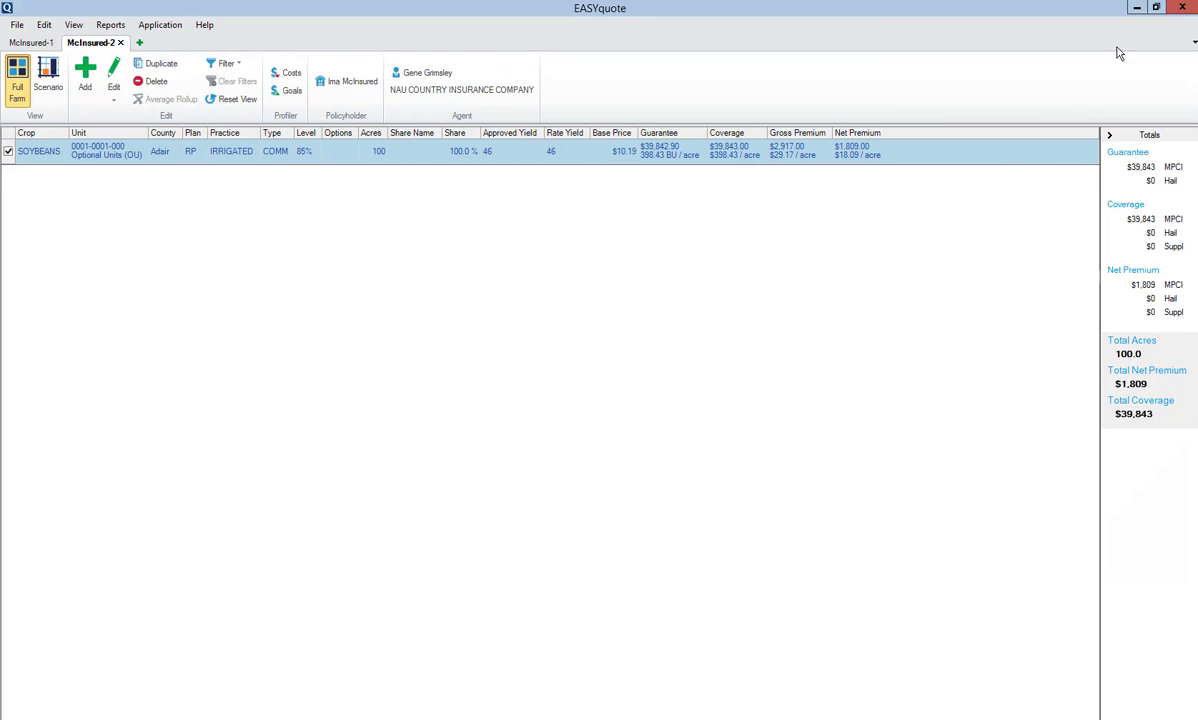
pyautogui.click(1181, 10)
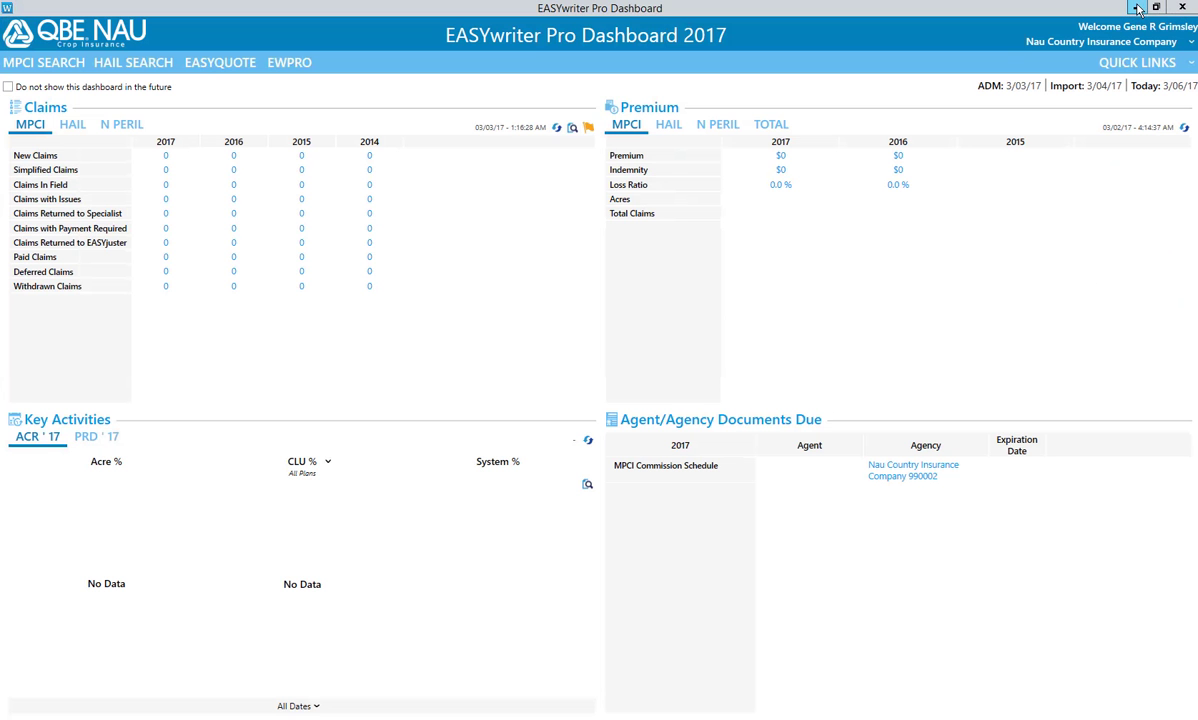
pyautogui.click(1137, 9)
pyautogui.click(1063, 8)
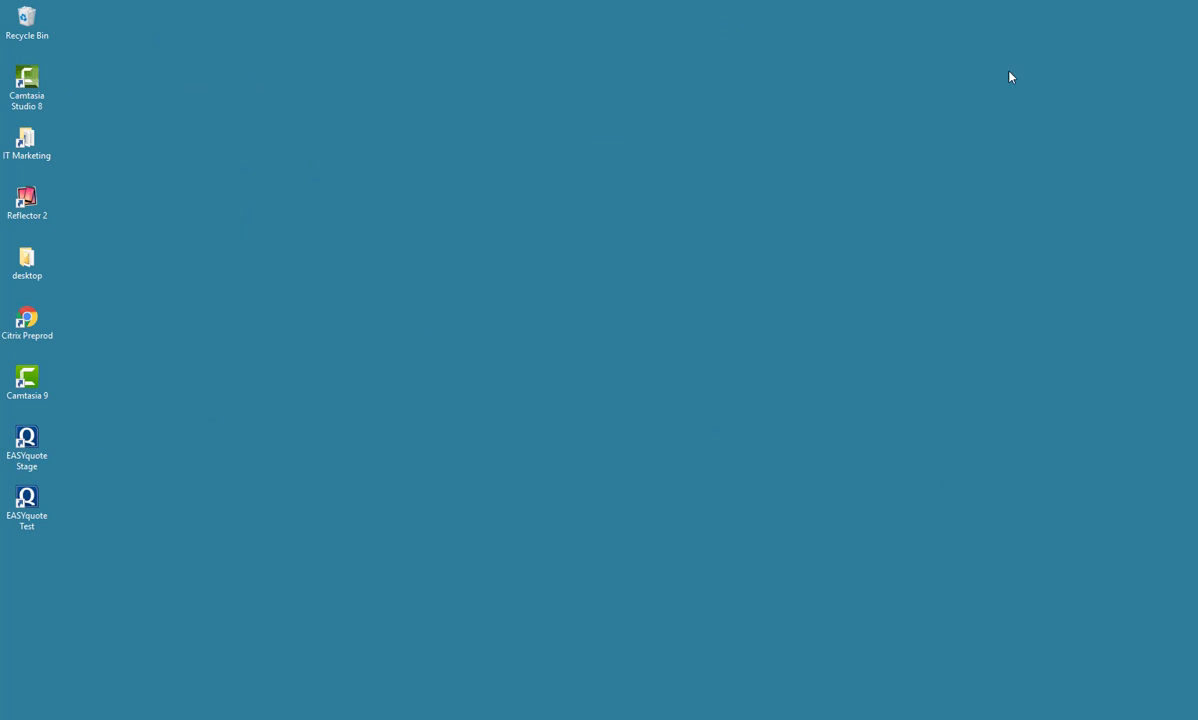
# - Launch EASYquote Test from the desktop and log in for year 2017 with the account password
pyautogui.doubleClick(22, 508)
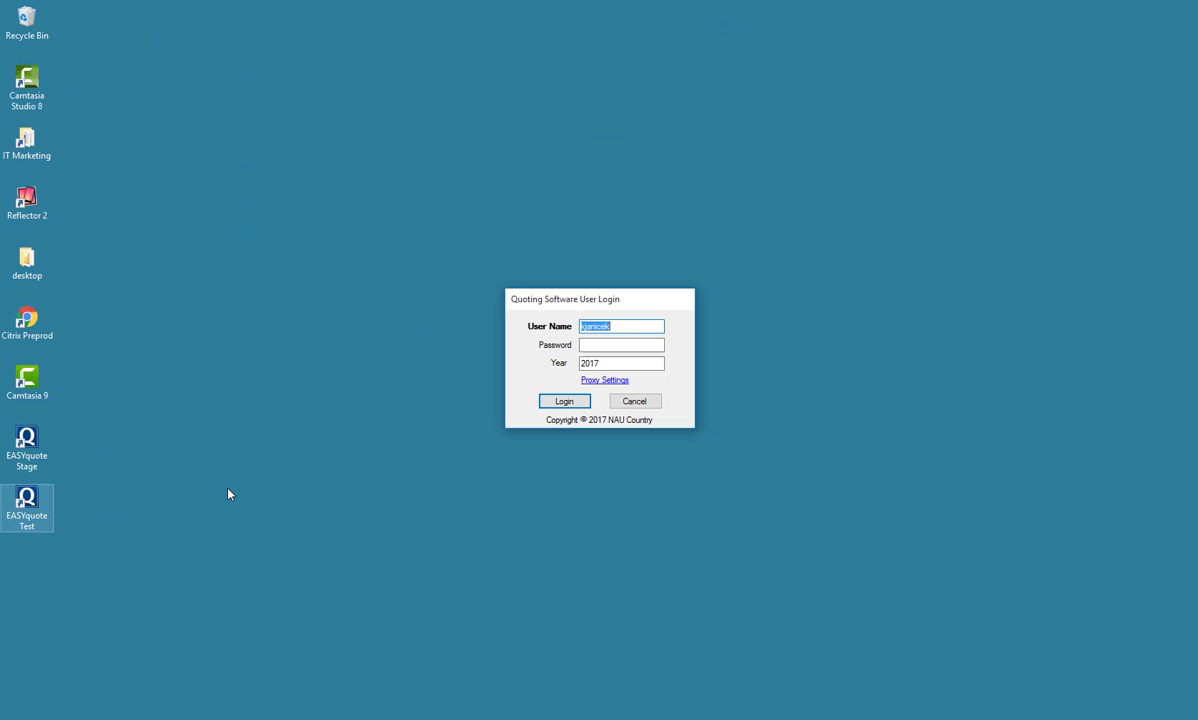
pyautogui.click(633, 344)
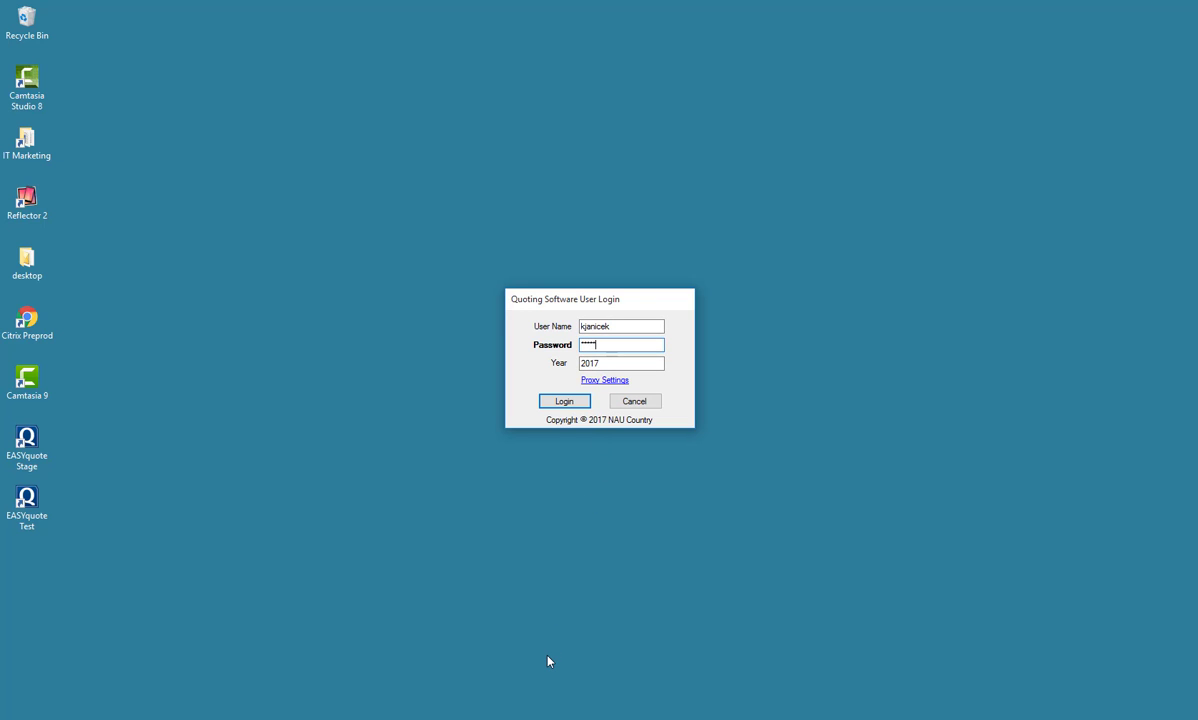
pyautogui.press('Return')
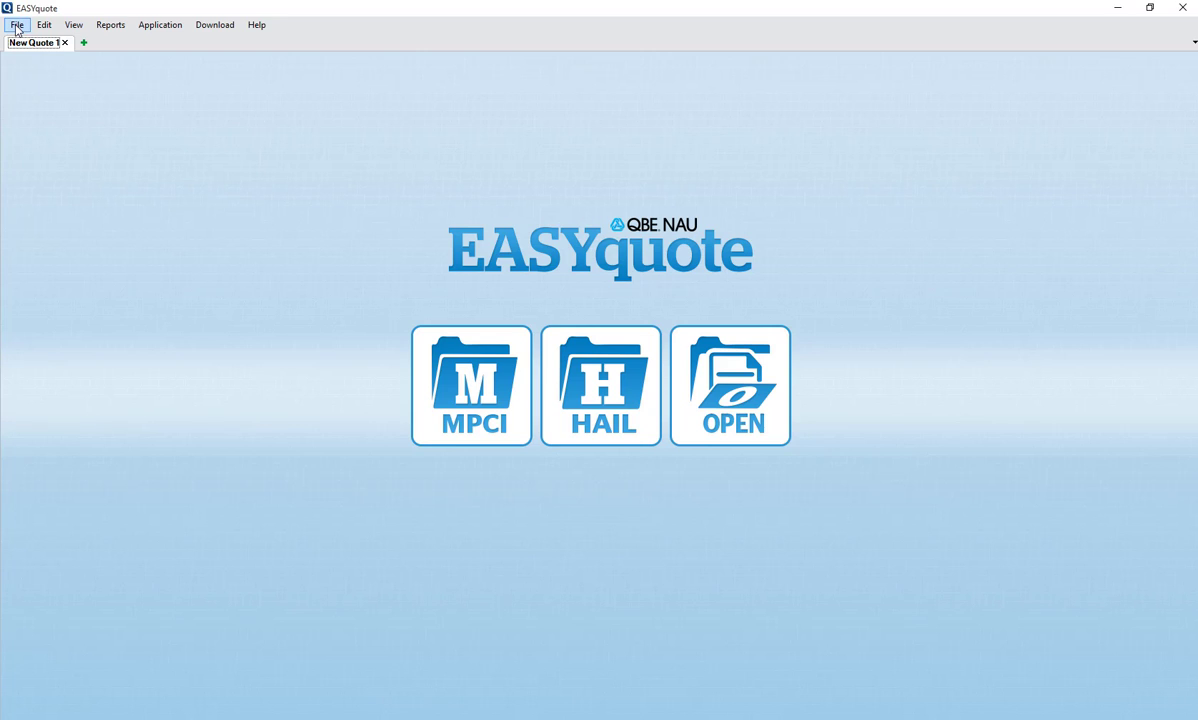
# - Search all saved MPCI quotes by the insured's last name and open the quote with description 1
pyautogui.click(17, 26)
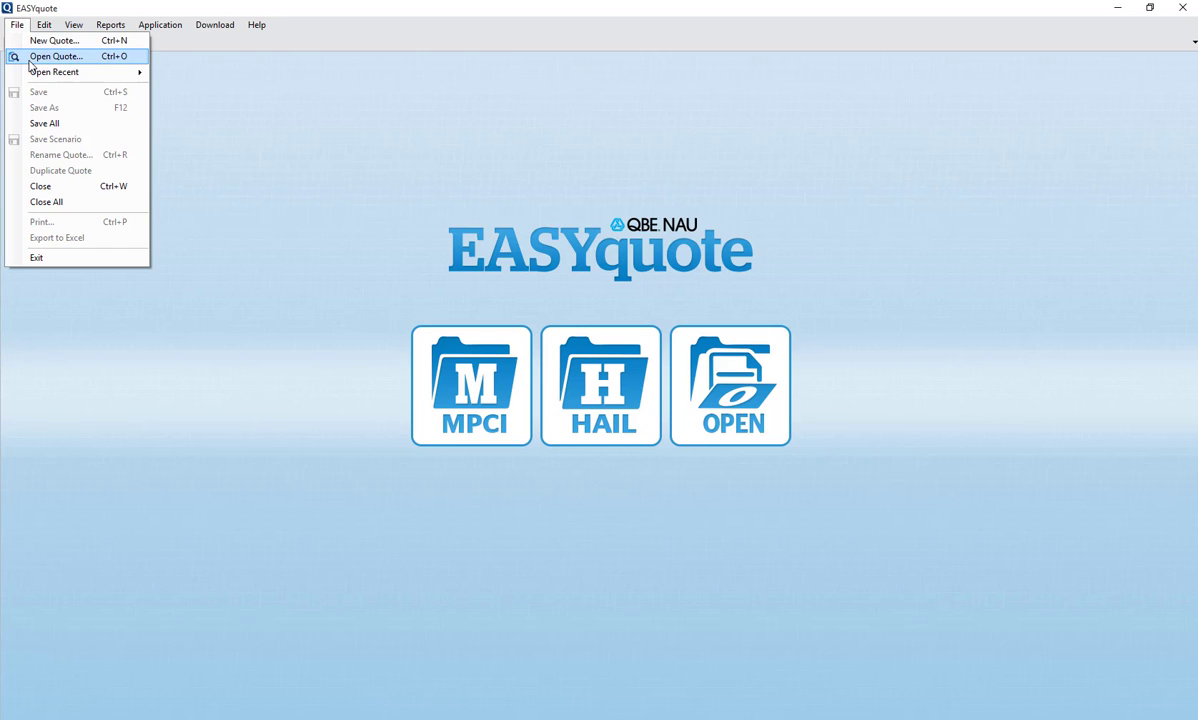
pyautogui.click(30, 57)
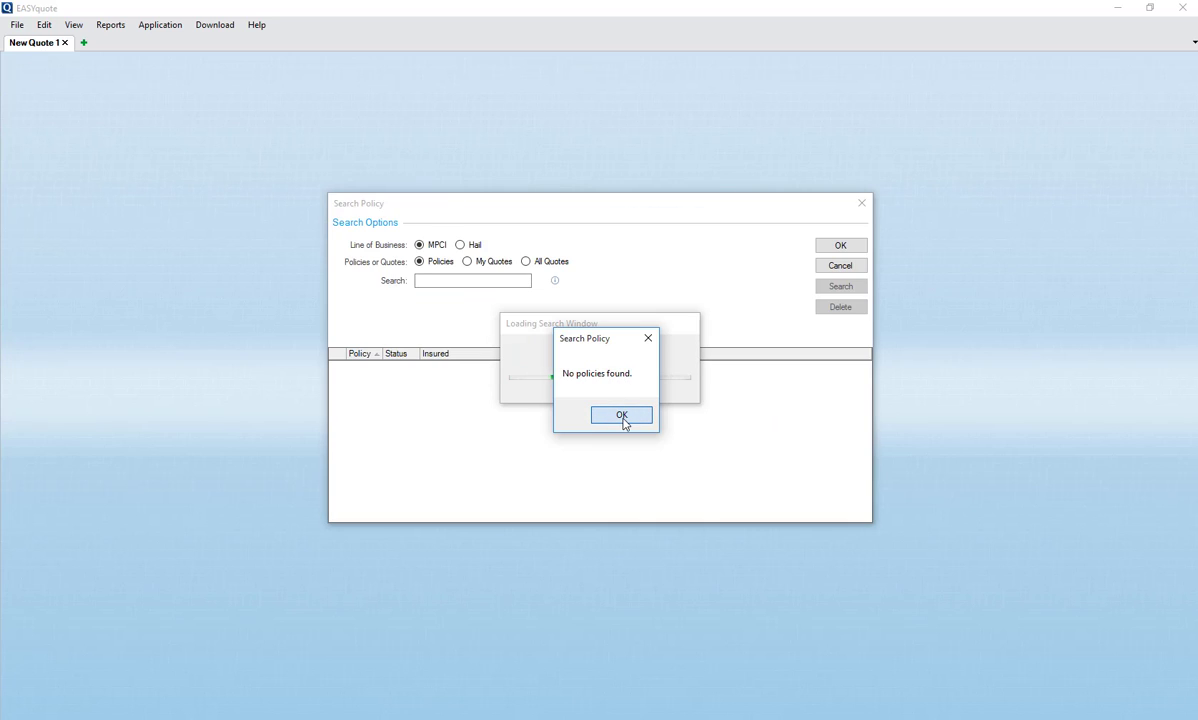
pyautogui.click(621, 415)
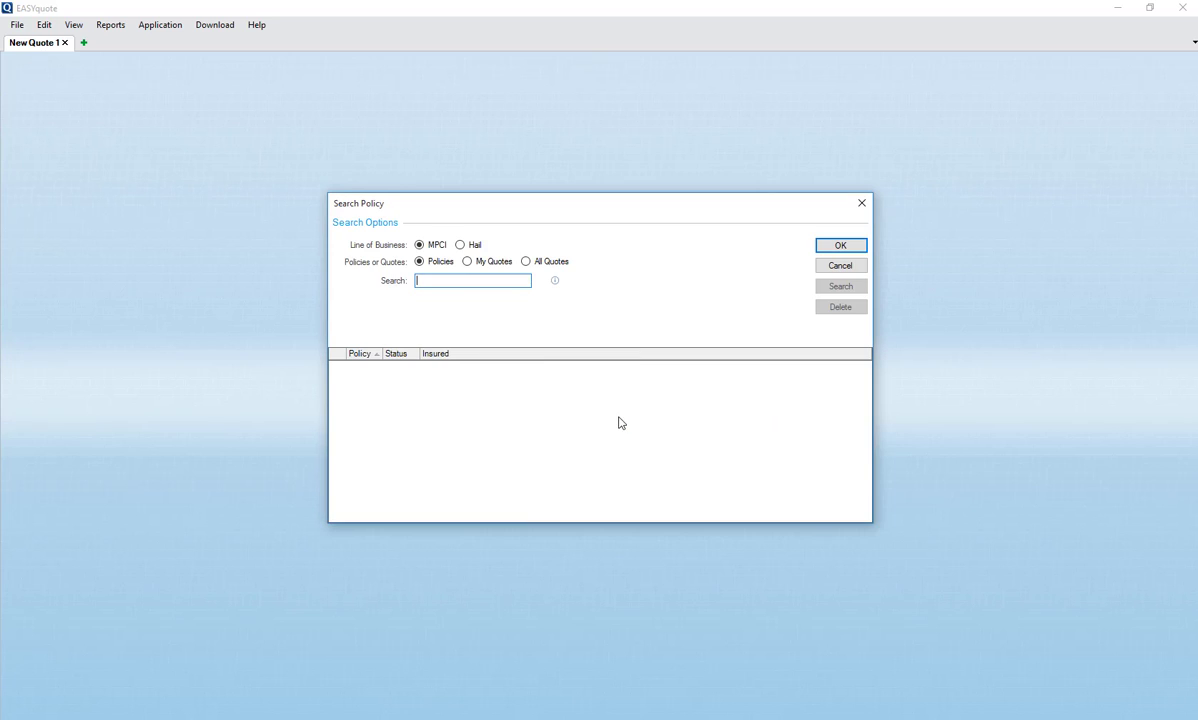
pyautogui.click(525, 261)
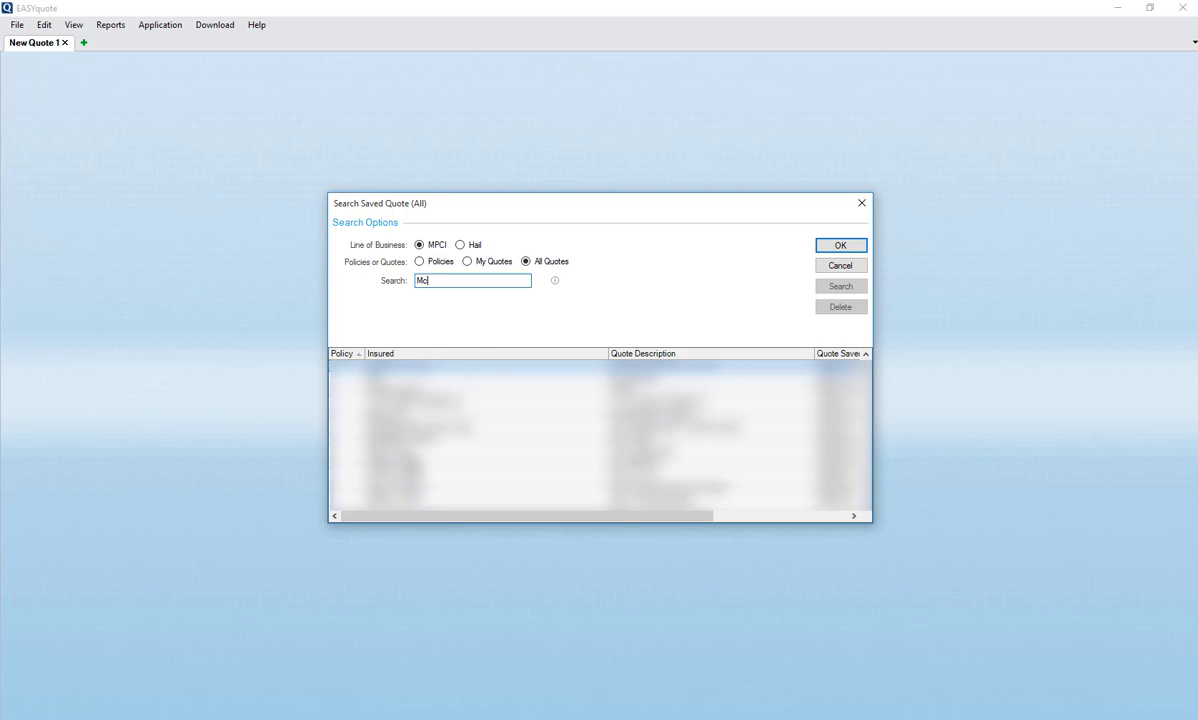
pyautogui.write('in')
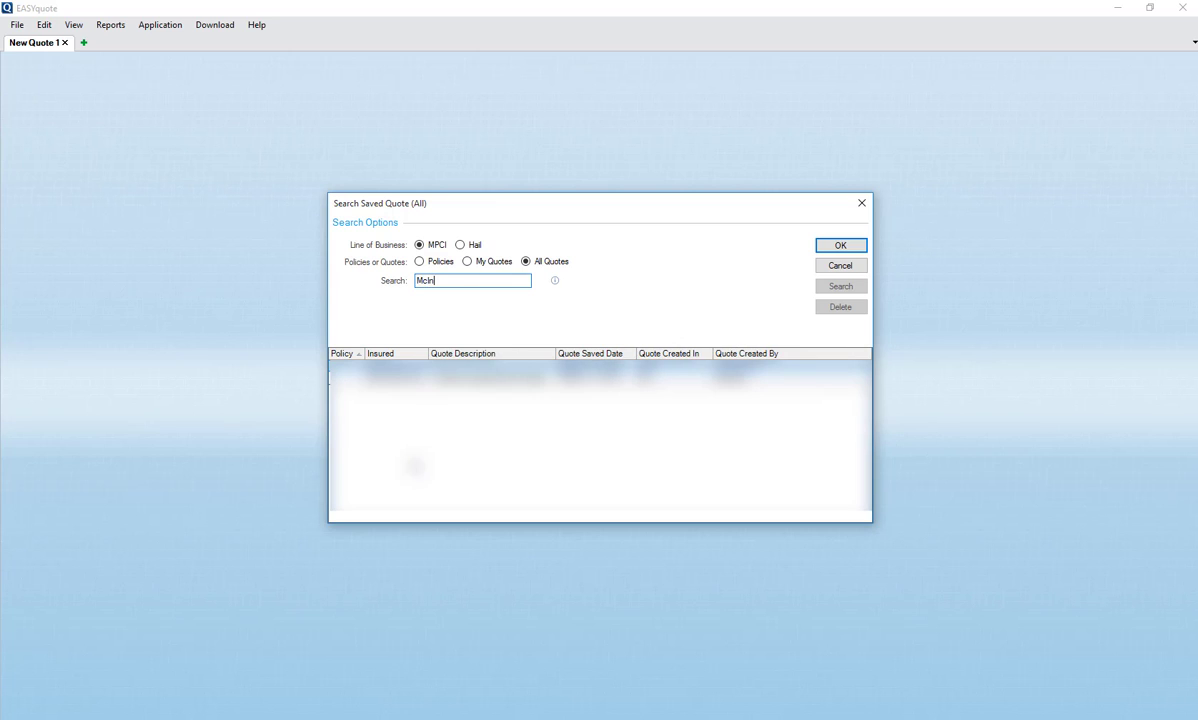
pyautogui.write('sured')
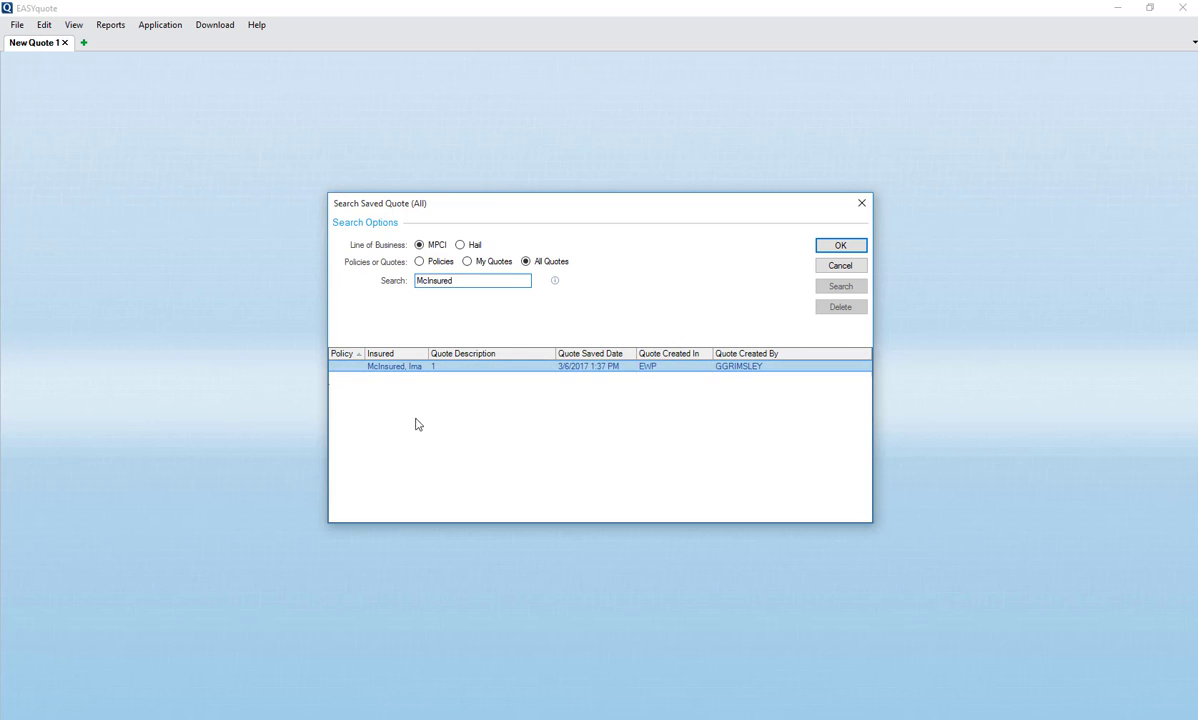
pyautogui.click(836, 246)
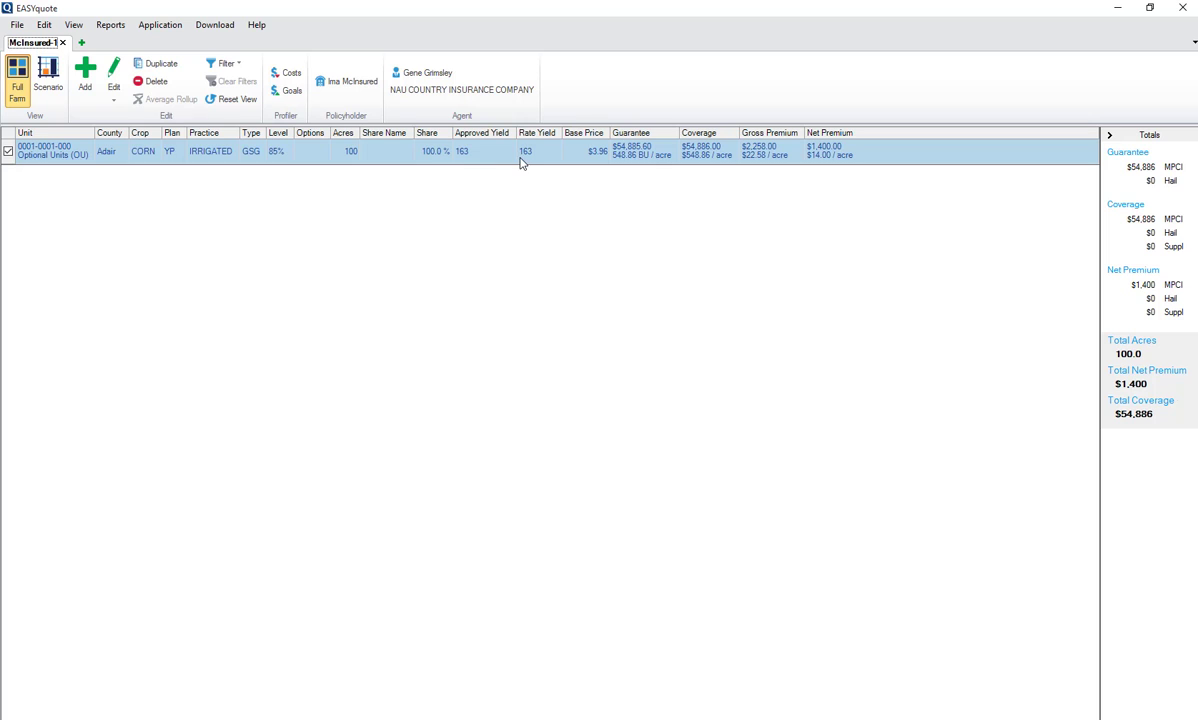
# - Change the corn line's crop to Popcorn - 0043 with plan AYP, irrigated practice, type NTS and level 85%, and save the line
pyautogui.doubleClick(79, 150)
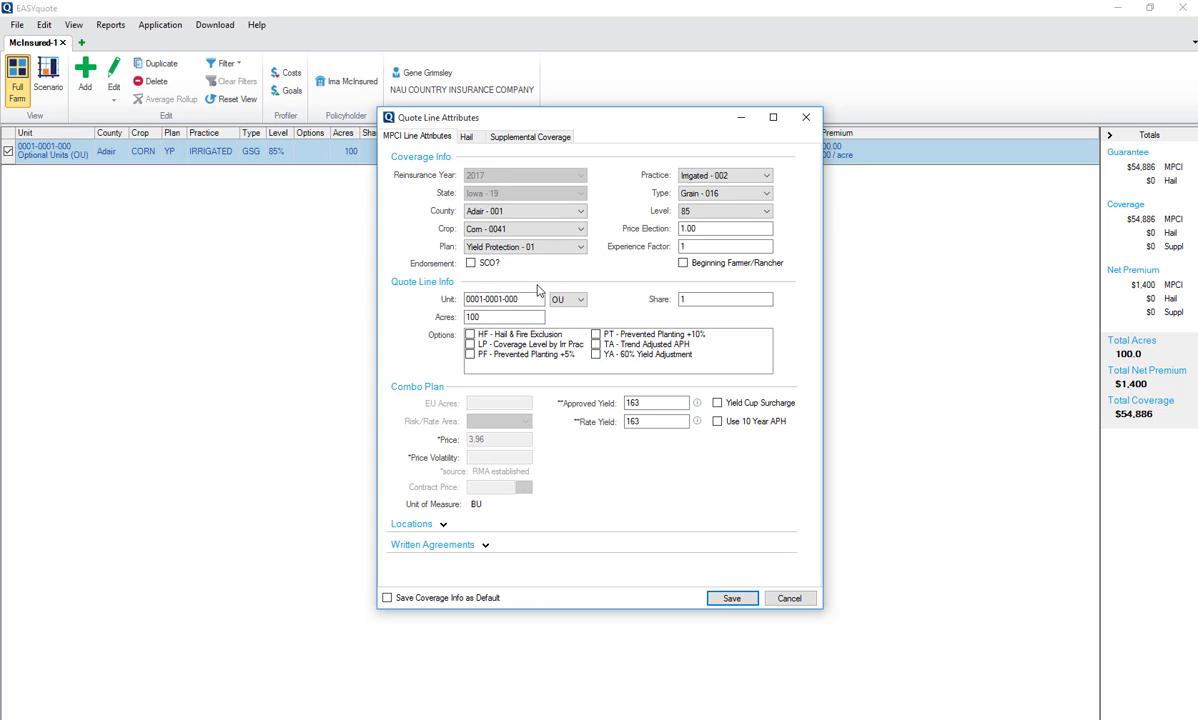
pyautogui.click(543, 317)
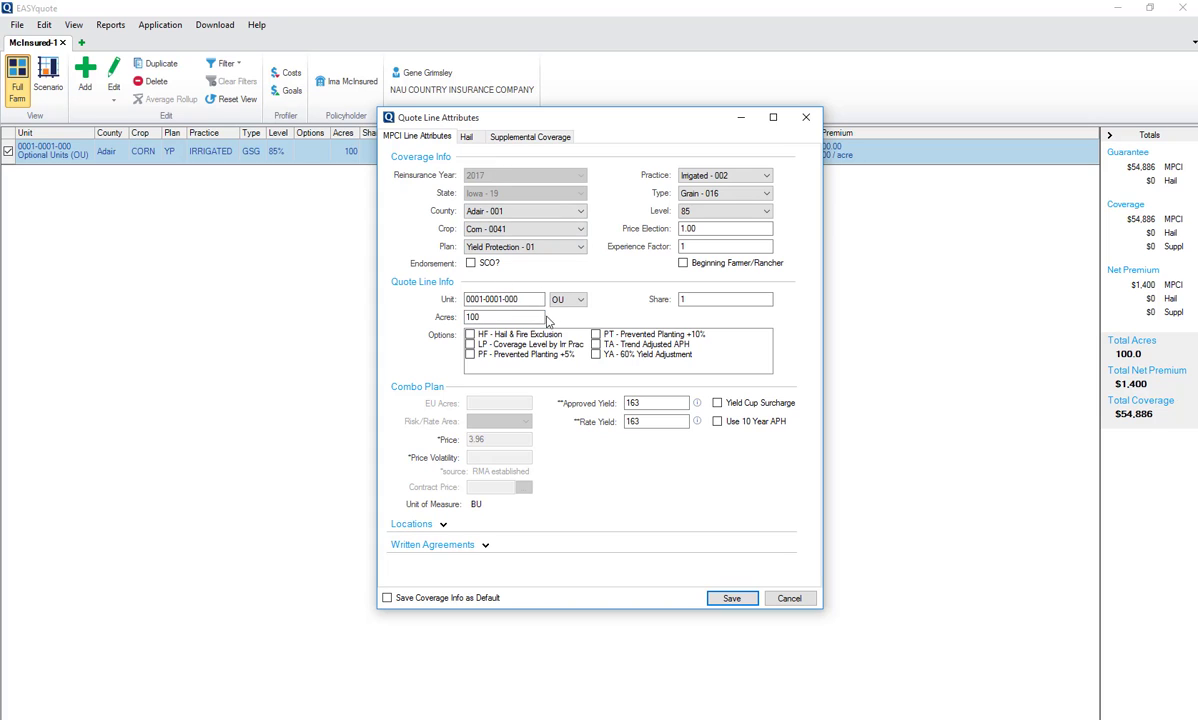
pyautogui.click(580, 228)
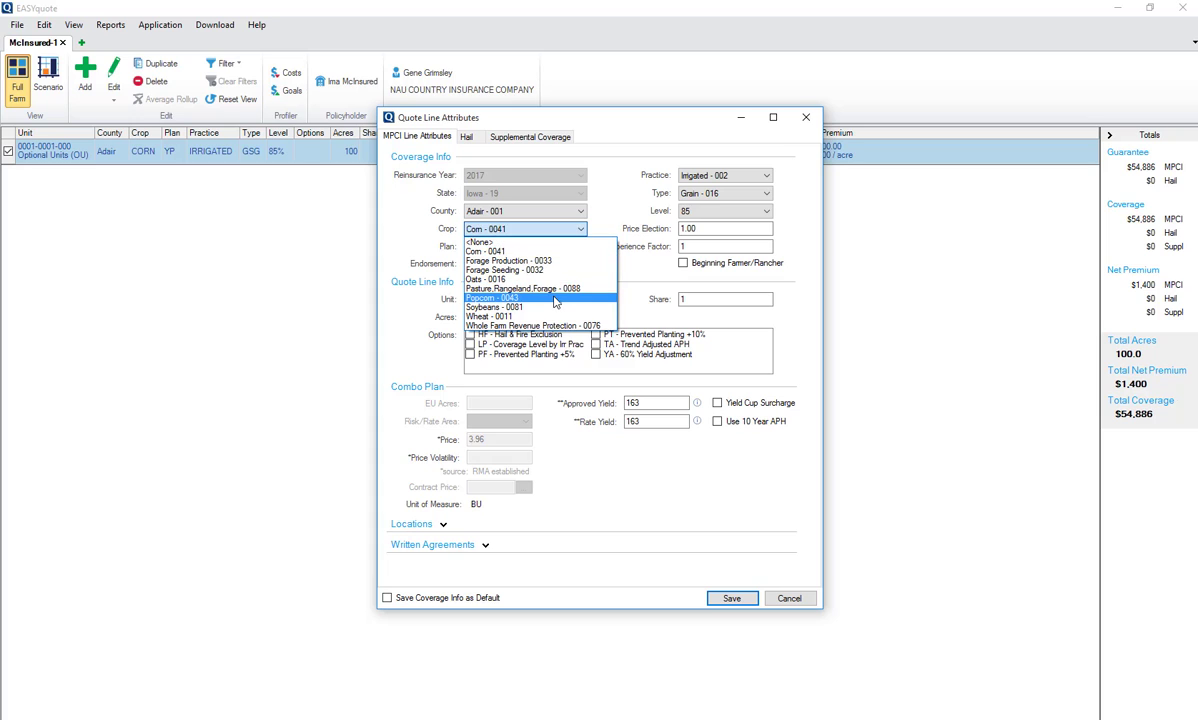
pyautogui.click(556, 300)
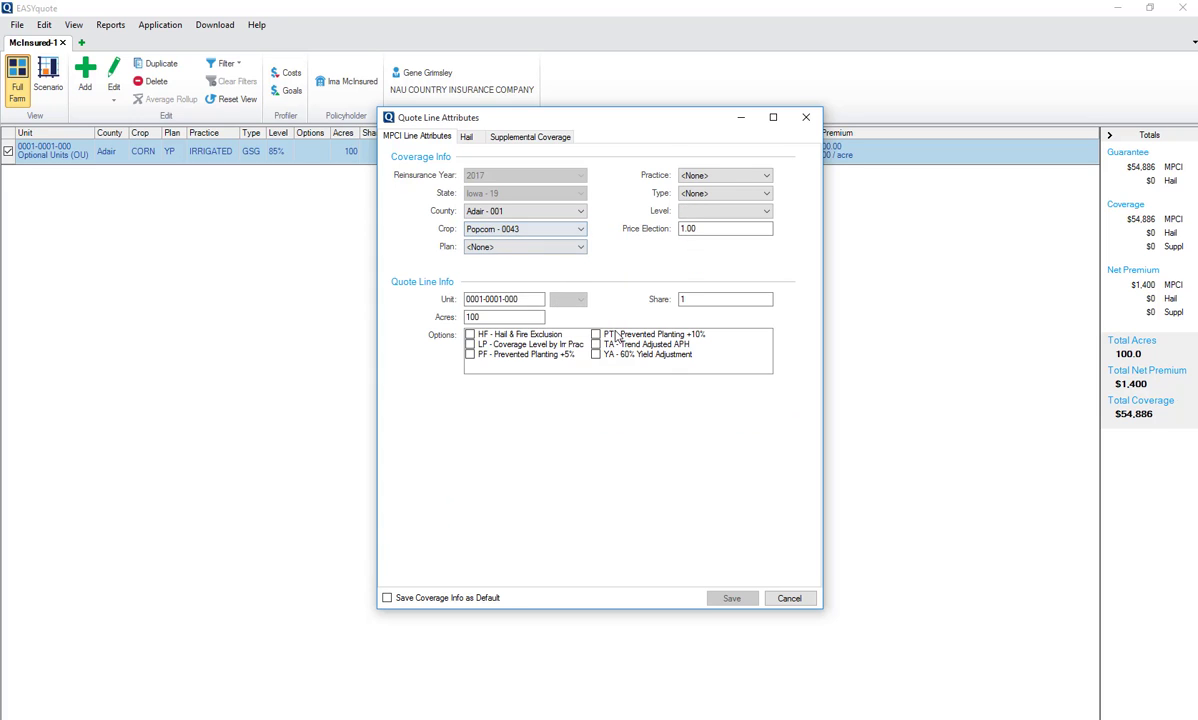
pyautogui.click(728, 598)
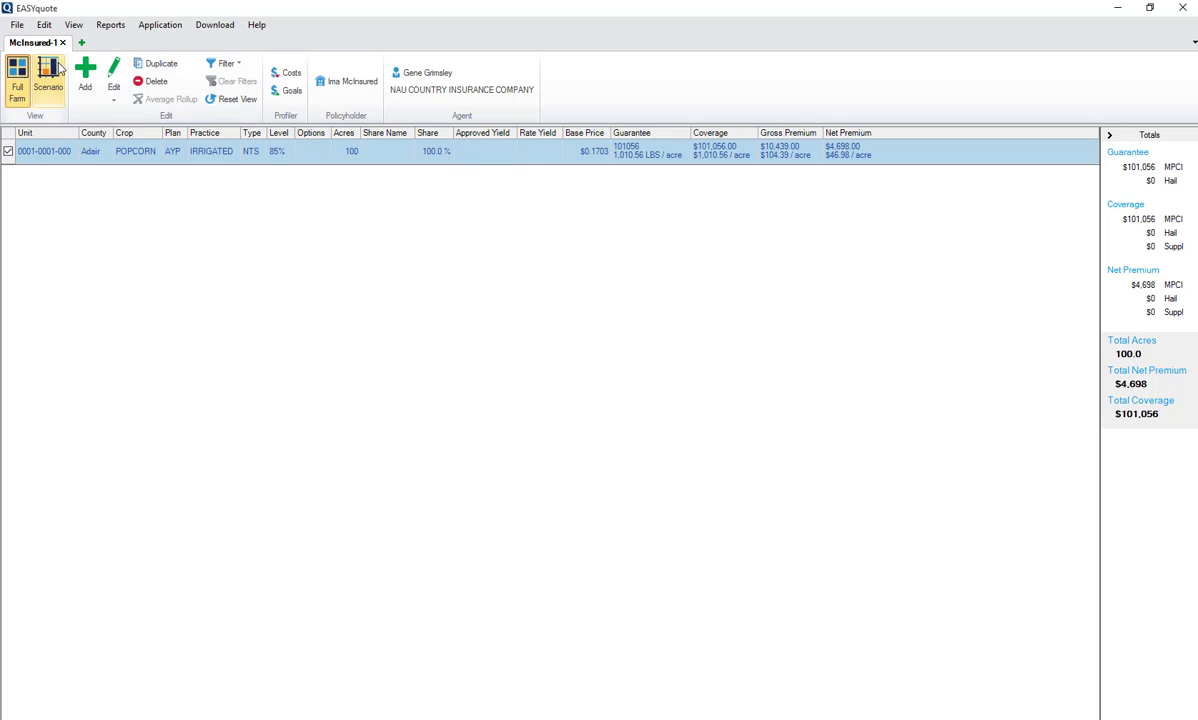
# - Save the popcorn quote as a new quote with description "NEW UPDATE With POPCORN" and sync mode Sync - Shared
pyautogui.click(17, 25)
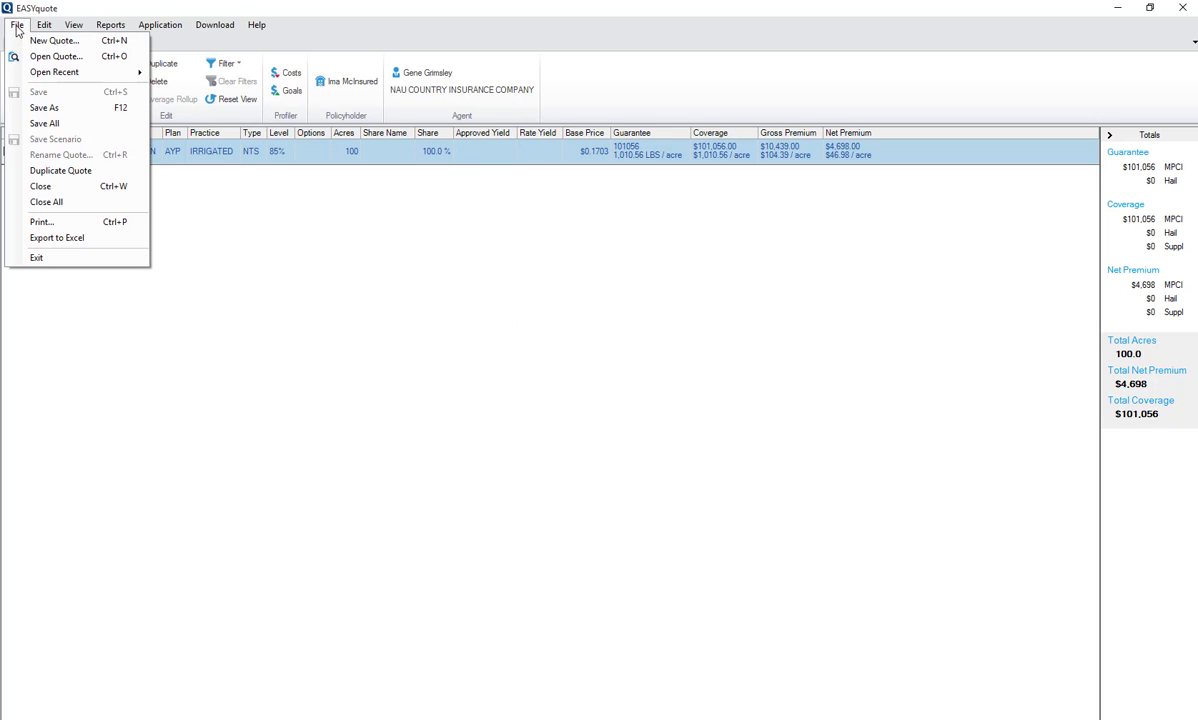
pyautogui.click(44, 109)
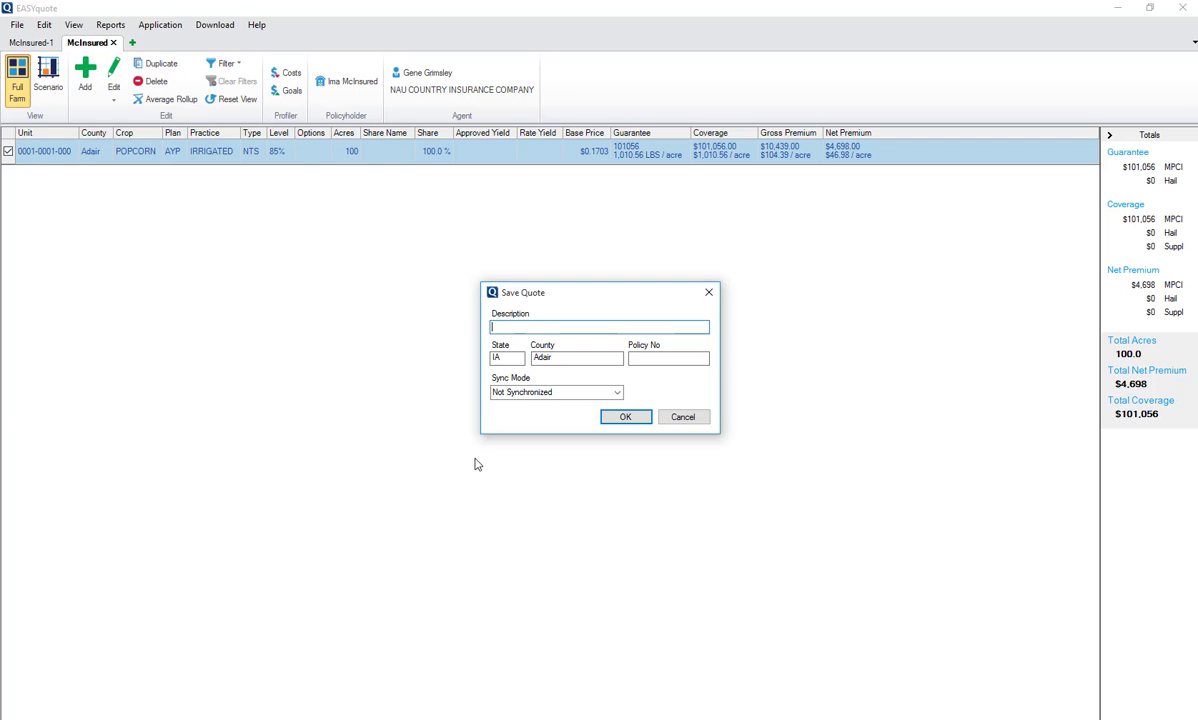
pyautogui.write('NEW UPDATE With POPCORN')
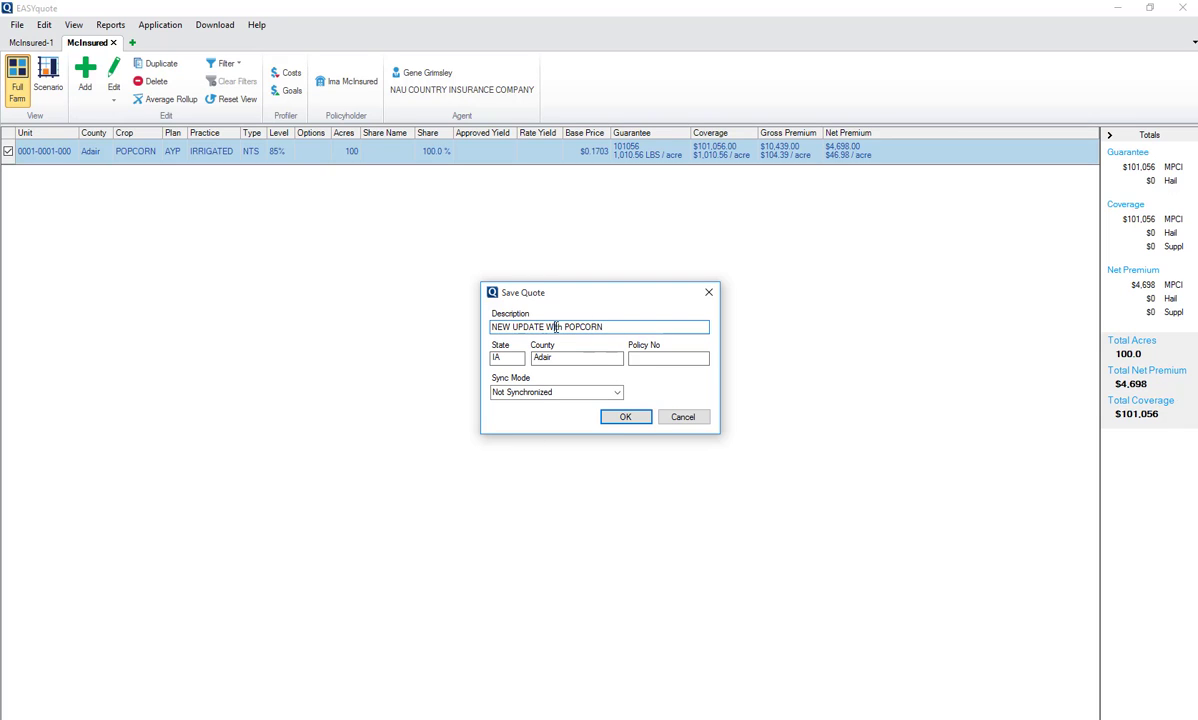
pyautogui.click(592, 393)
pyautogui.click(617, 392)
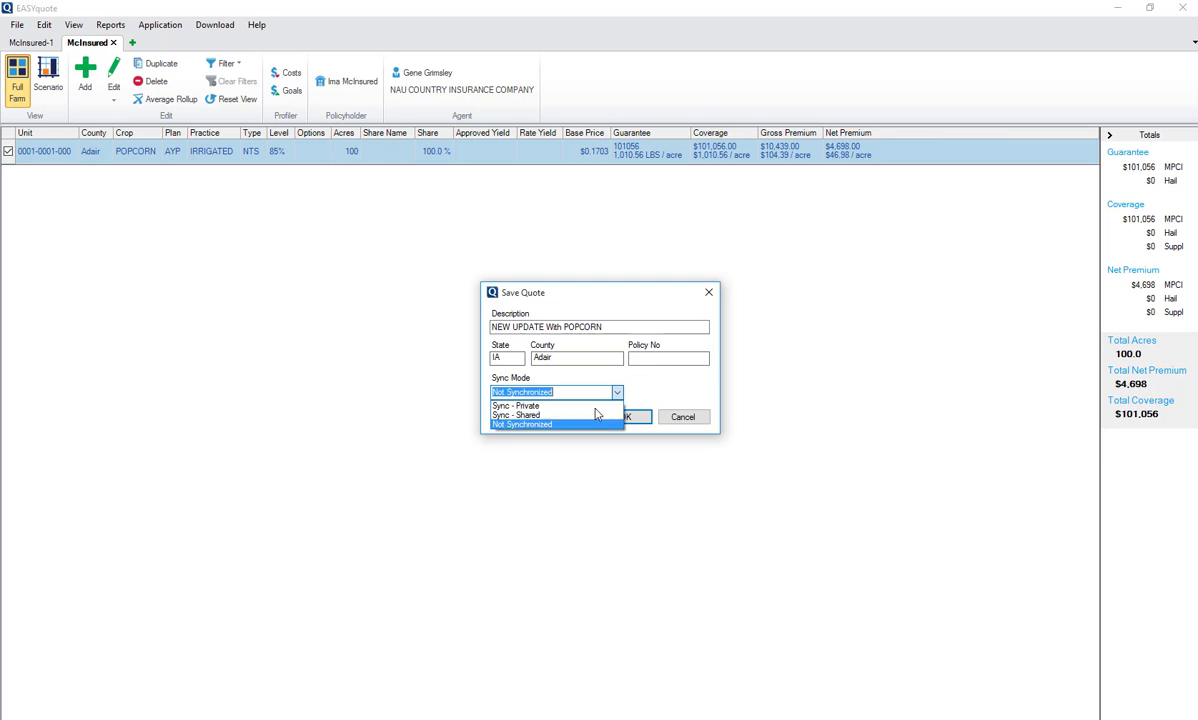
pyautogui.click(572, 414)
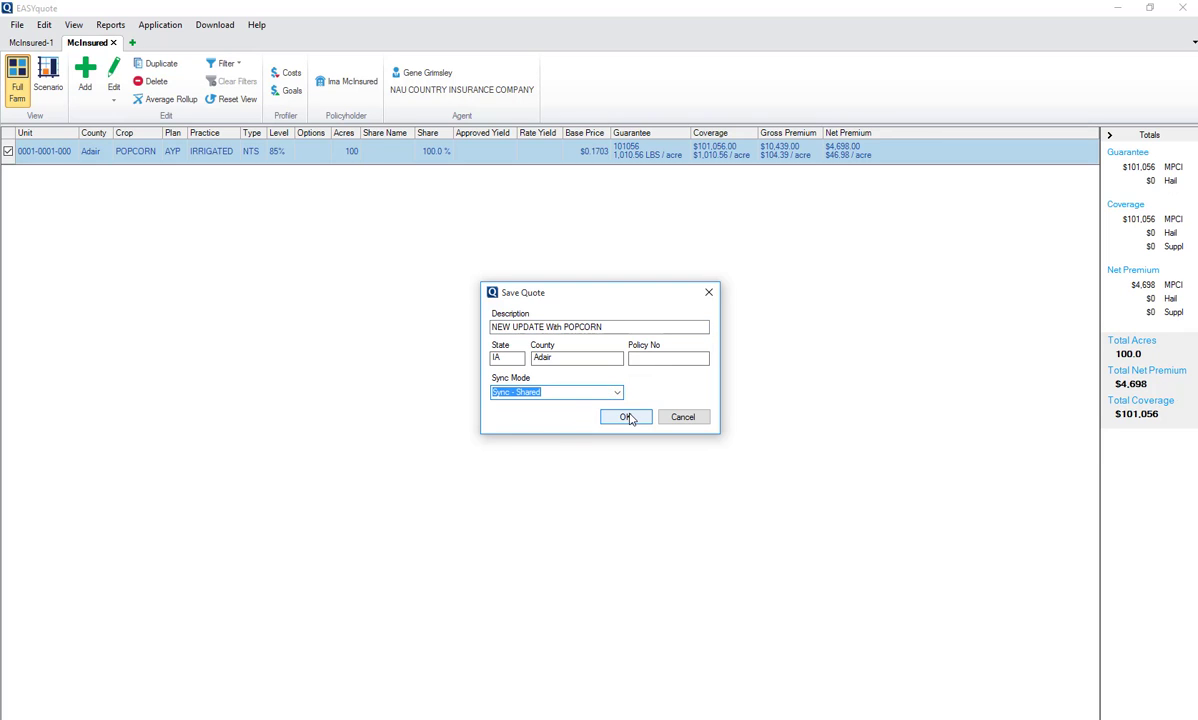
pyautogui.click(626, 417)
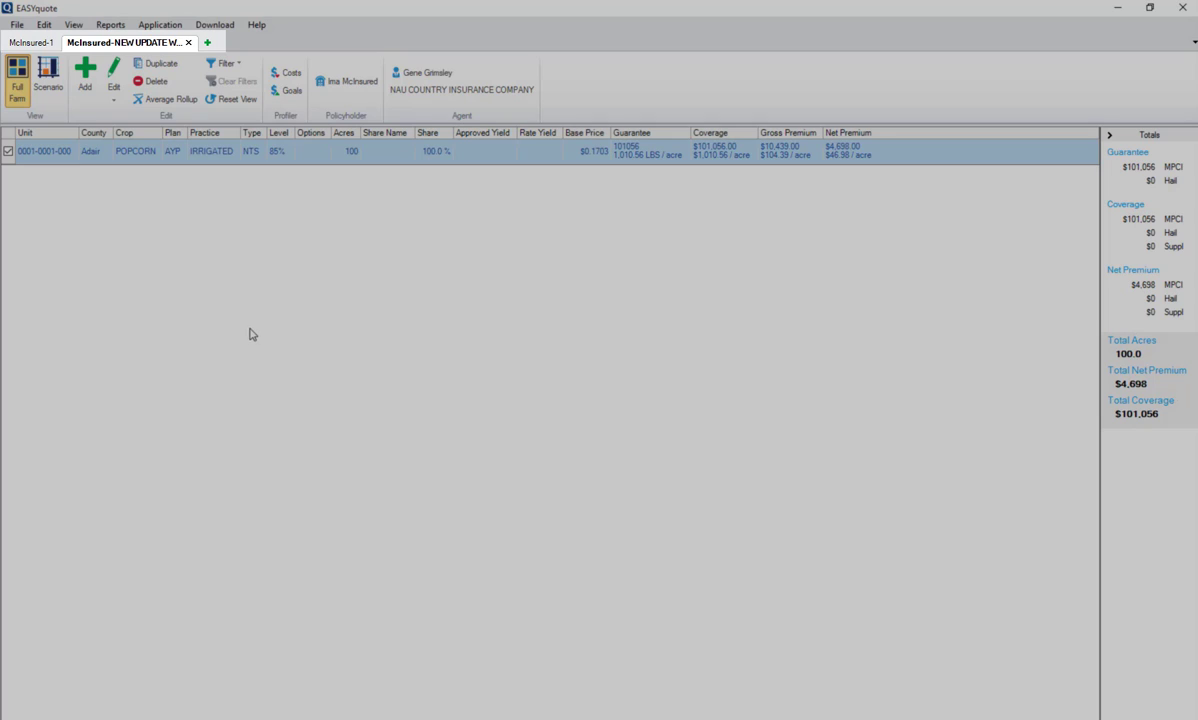
# - Close both open quotes and synchronize the quoting data
pyautogui.click(189, 43)
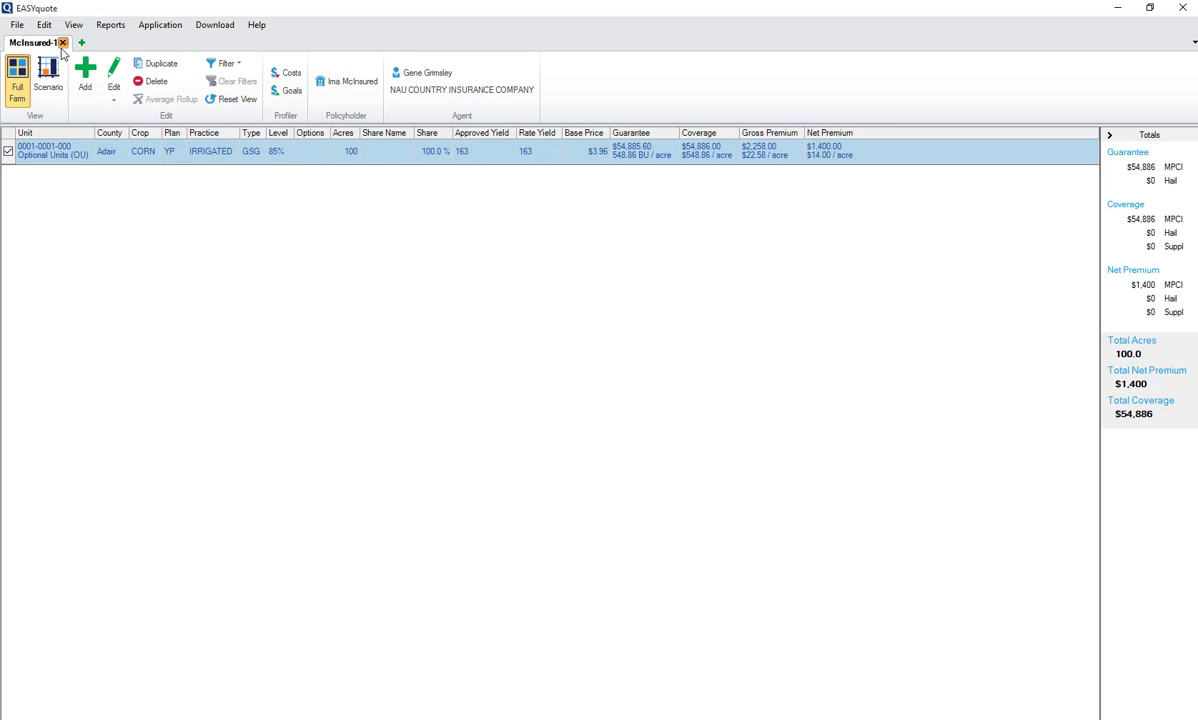
pyautogui.click(63, 43)
pyautogui.click(214, 25)
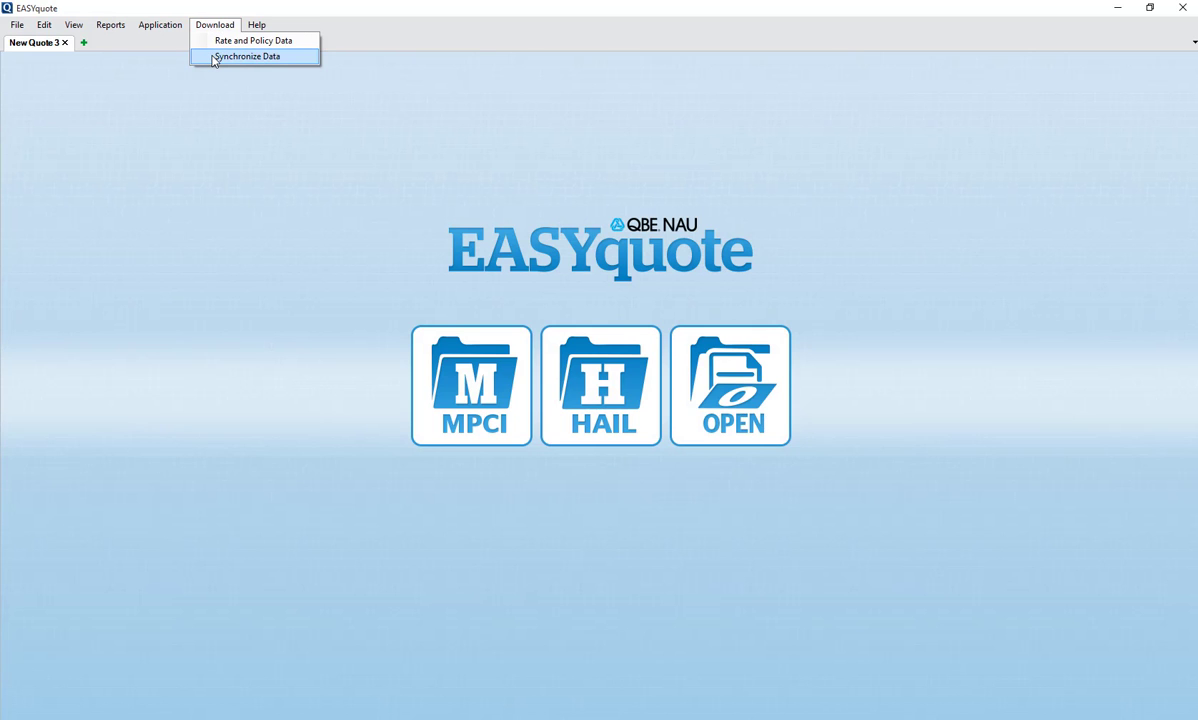
pyautogui.click(246, 57)
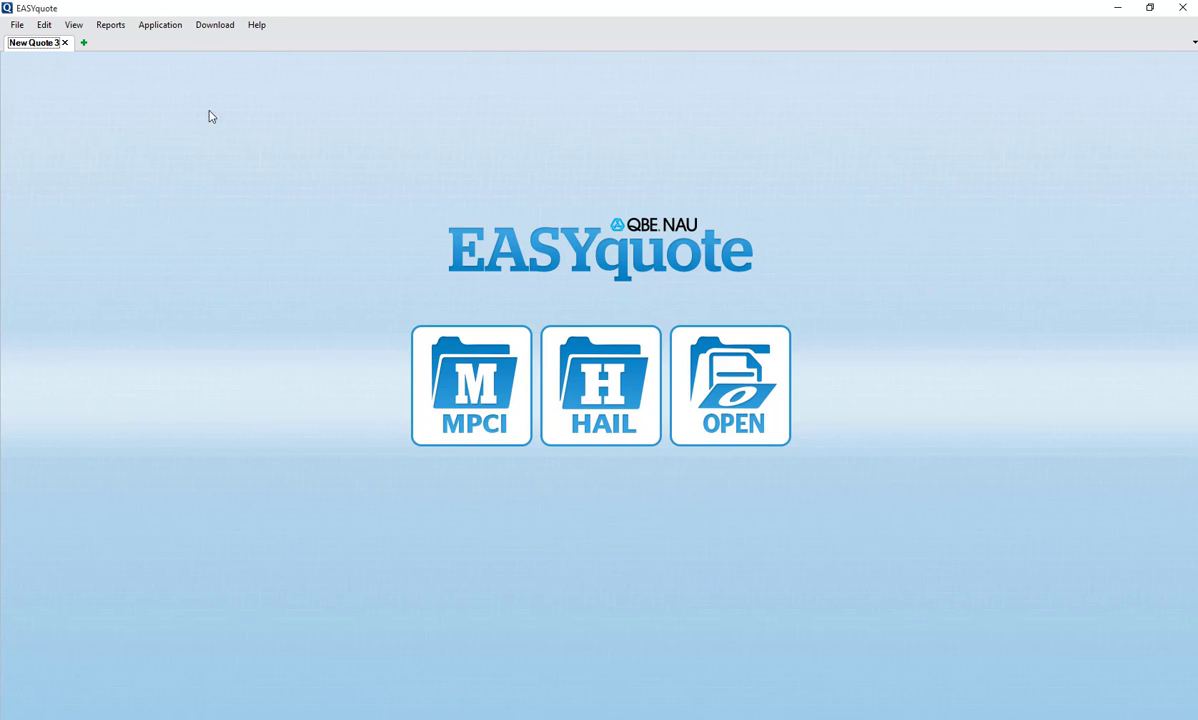
pyautogui.click(211, 26)
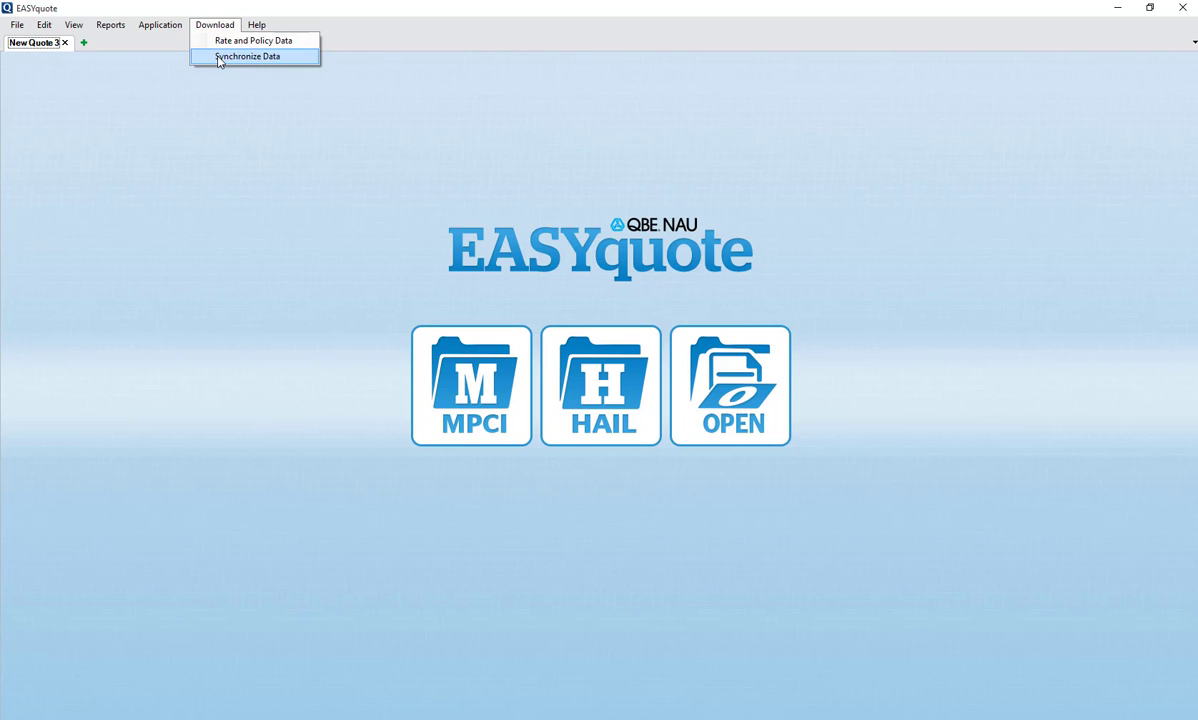
pyautogui.click(219, 57)
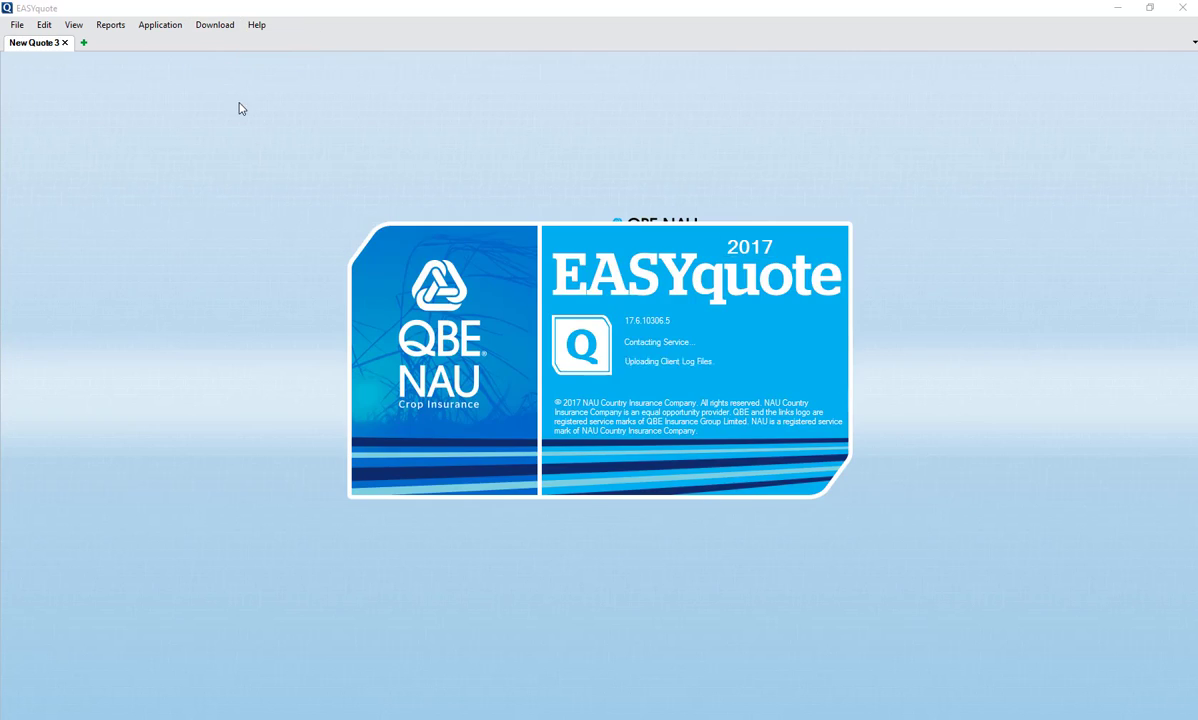